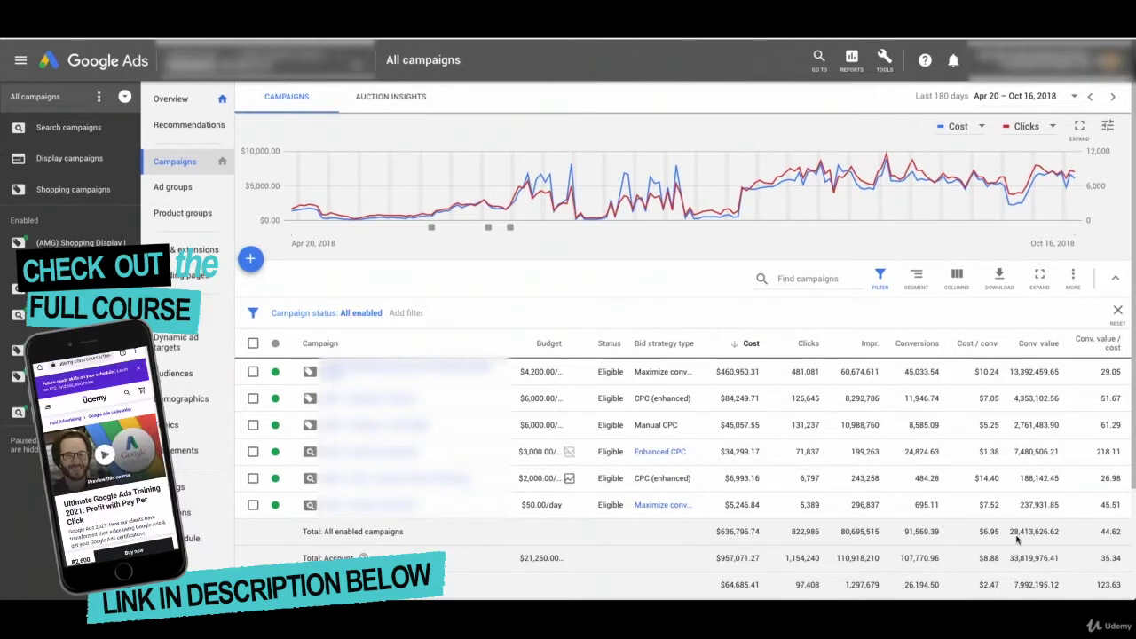
Bring up the all-campaign Locations page and sort targeted locations by cost, then by clicks
{"action": "mouse_move", "coordinate": [1012, 558]}
{"action": "left_mouse_down"}
{"action": "mouse_move", "coordinate": [1071, 563]}
{"action": "mouse_move", "coordinate": [1010, 558]}
{"action": "left_mouse_up"}
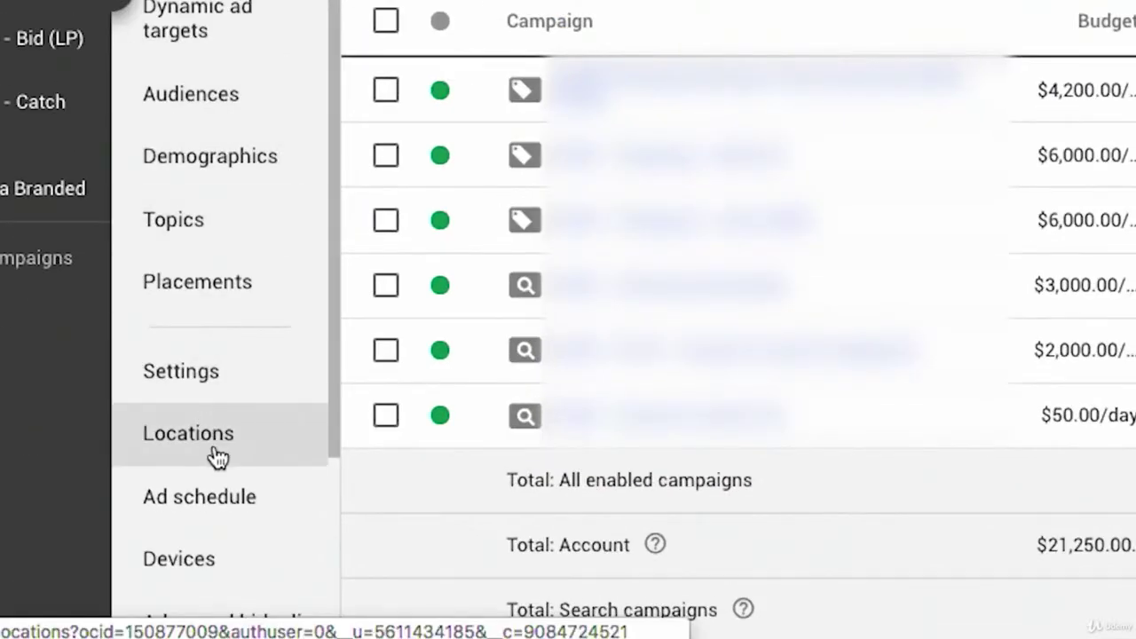
{"action": "scroll", "coordinate": [213, 452], "scroll_direction": "down", "scroll_amount": 3}
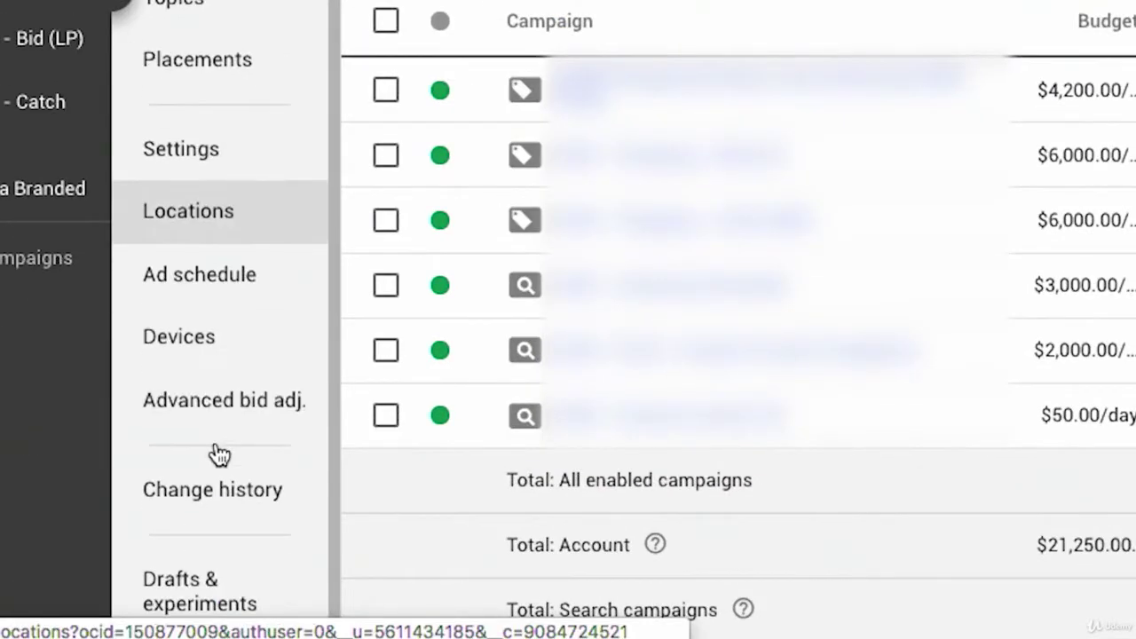
{"action": "left_click", "coordinate": [268, 221]}
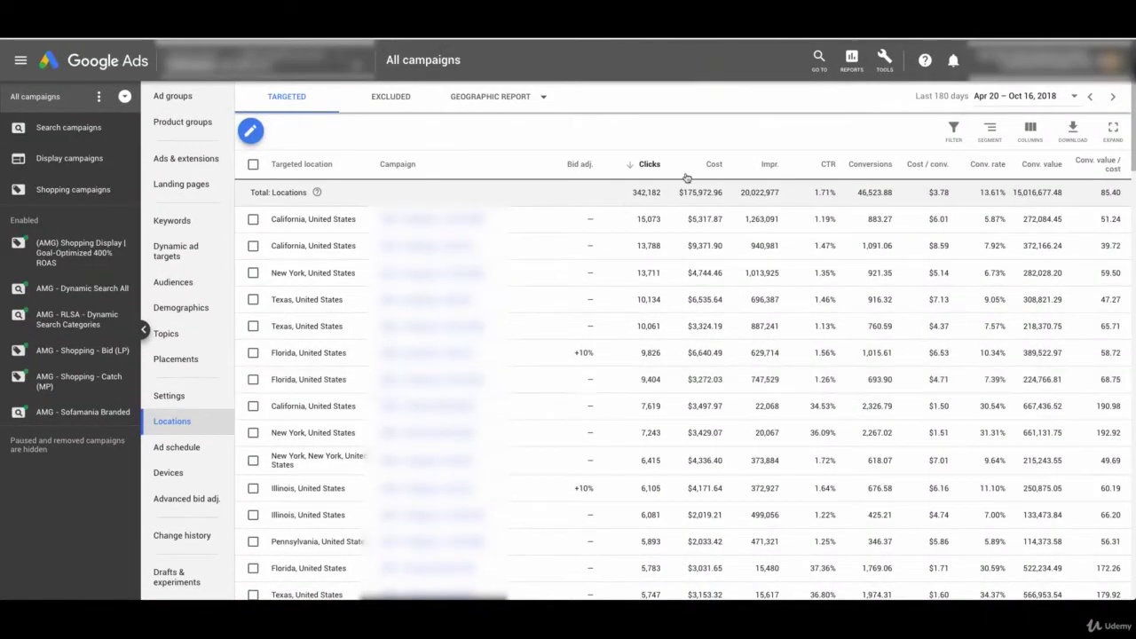
{"action": "left_click", "coordinate": [698, 167]}
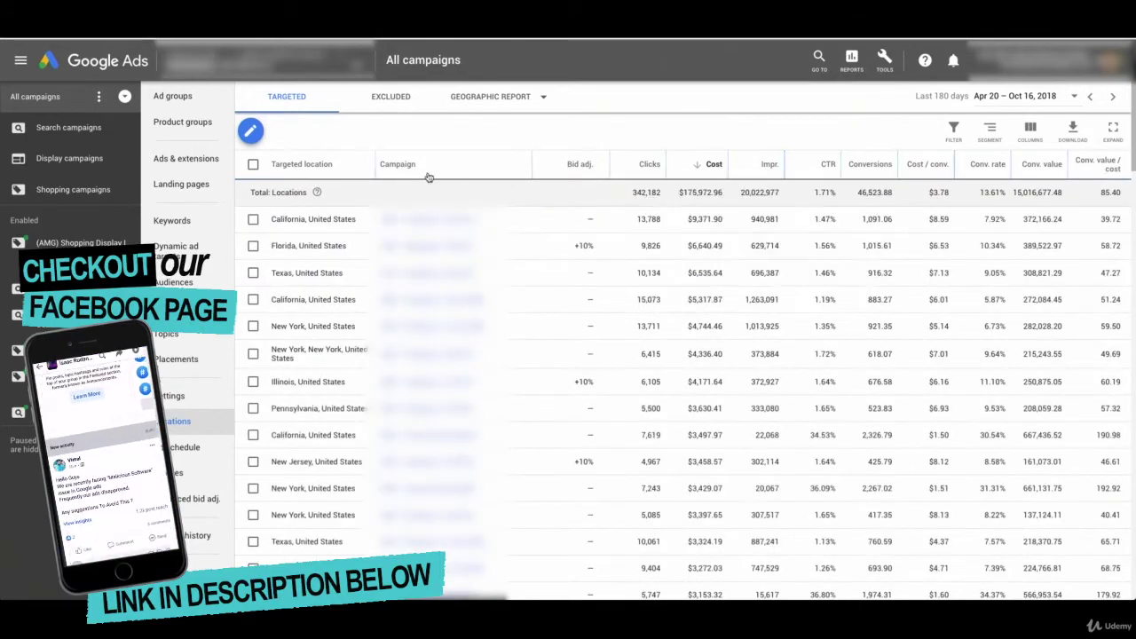
{"action": "scroll", "coordinate": [768, 427], "scroll_direction": "down", "scroll_amount": 10}
{"action": "scroll", "coordinate": [670, 335], "scroll_direction": "up", "scroll_amount": 10}
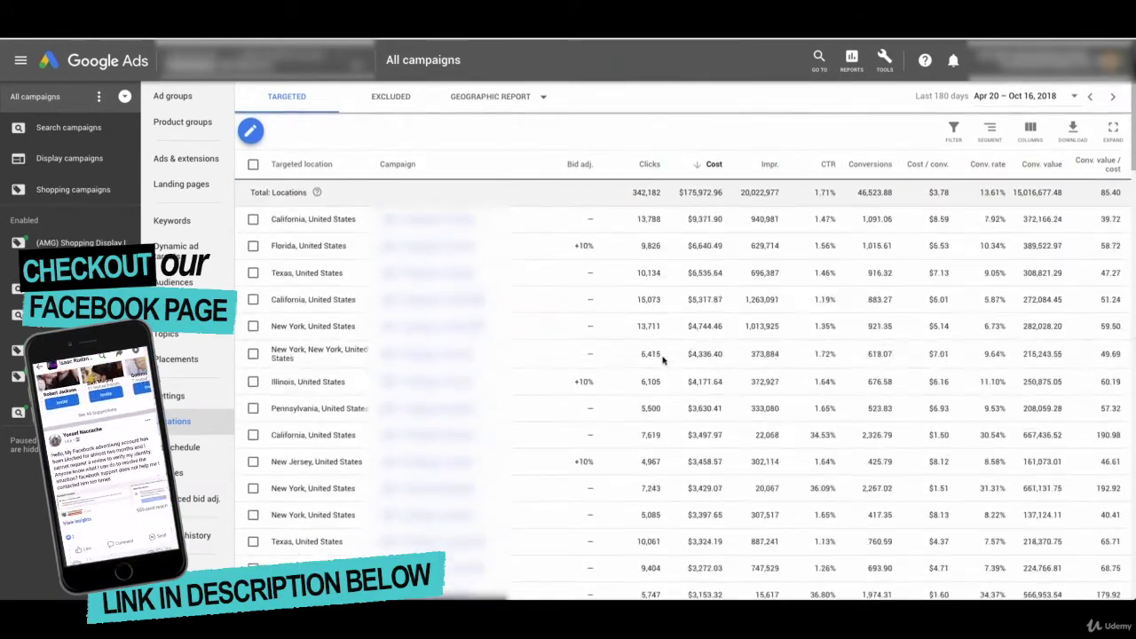
{"action": "left_click", "coordinate": [649, 176]}
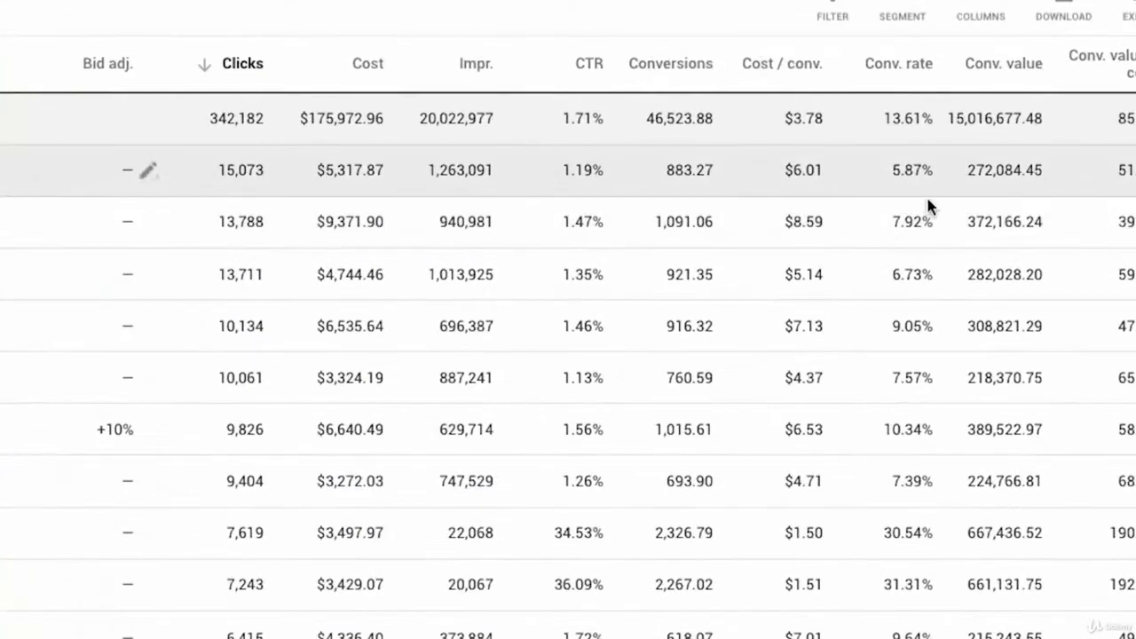
Compare that California row's 7.92% conversion rate to 13.61% overall, then raise its bid 30%
{"action": "left_click_drag", "start_coordinate": [937, 229], "coordinate": [862, 221]}
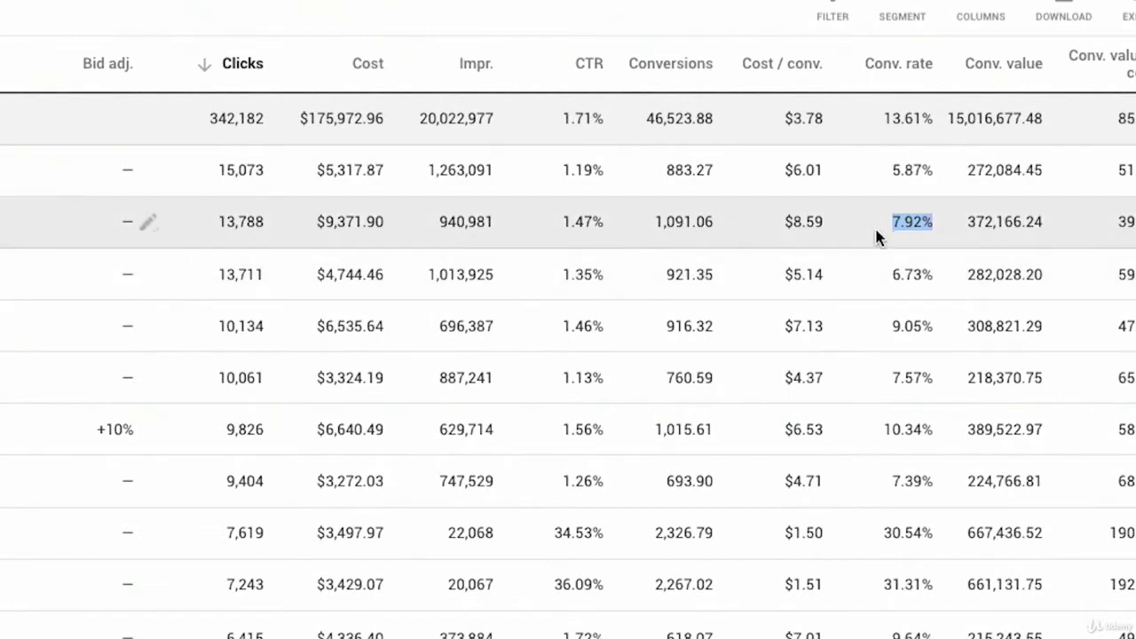
{"action": "left_click", "coordinate": [901, 221], "text": "shift"}
{"action": "left_click", "coordinate": [888, 221], "text": "shift"}
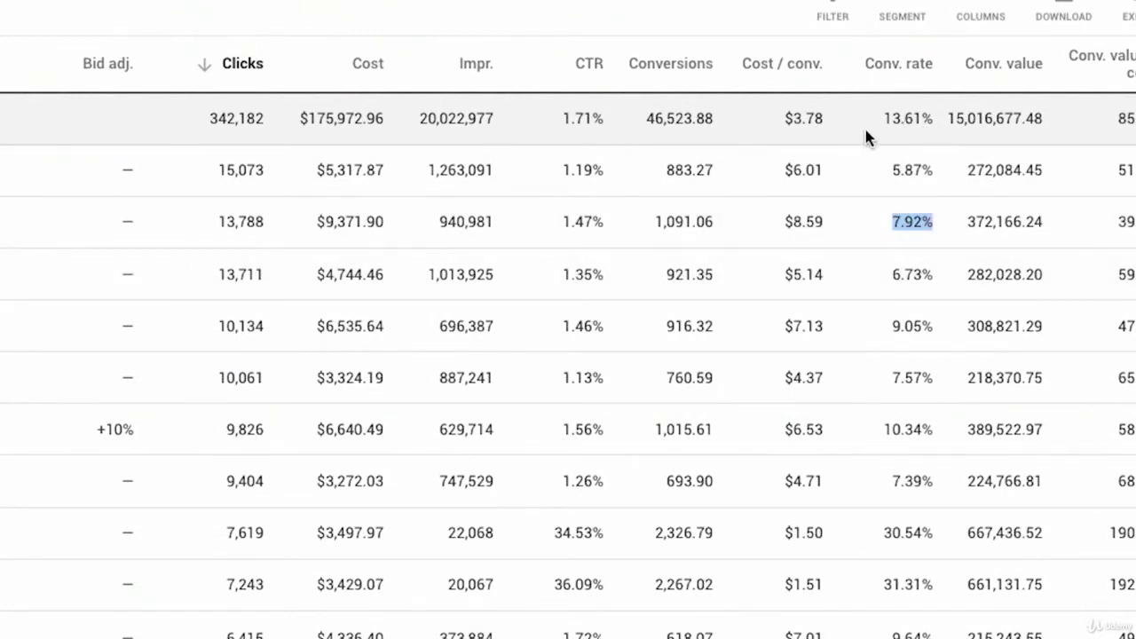
{"action": "left_click_drag", "start_coordinate": [930, 118], "coordinate": [879, 118]}
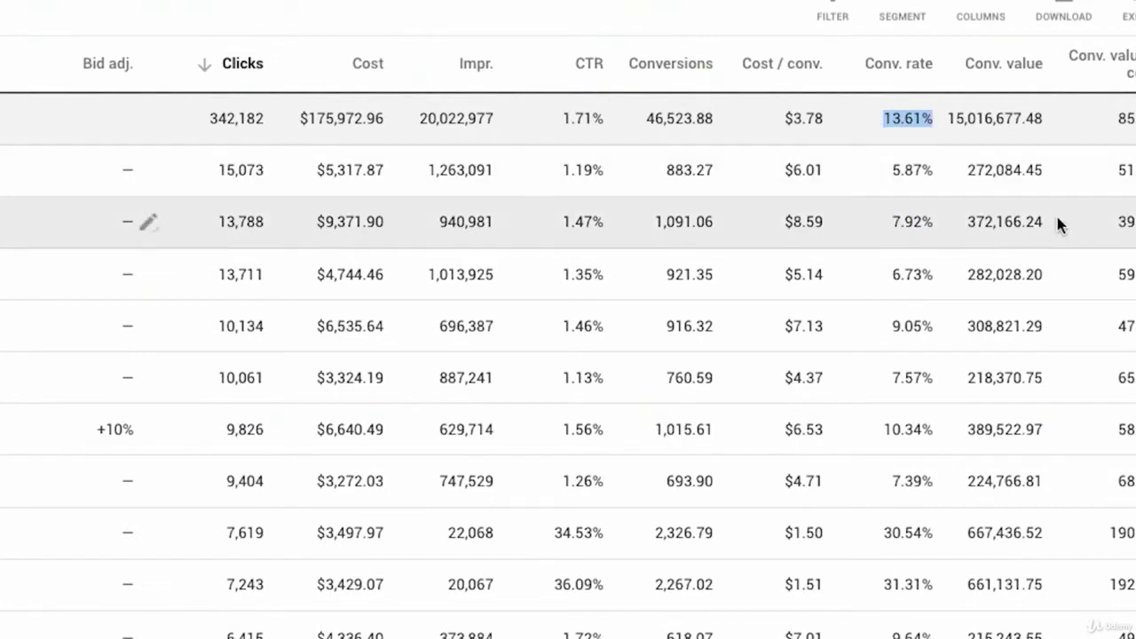
{"action": "left_click_drag", "start_coordinate": [1036, 222], "coordinate": [965, 213]}
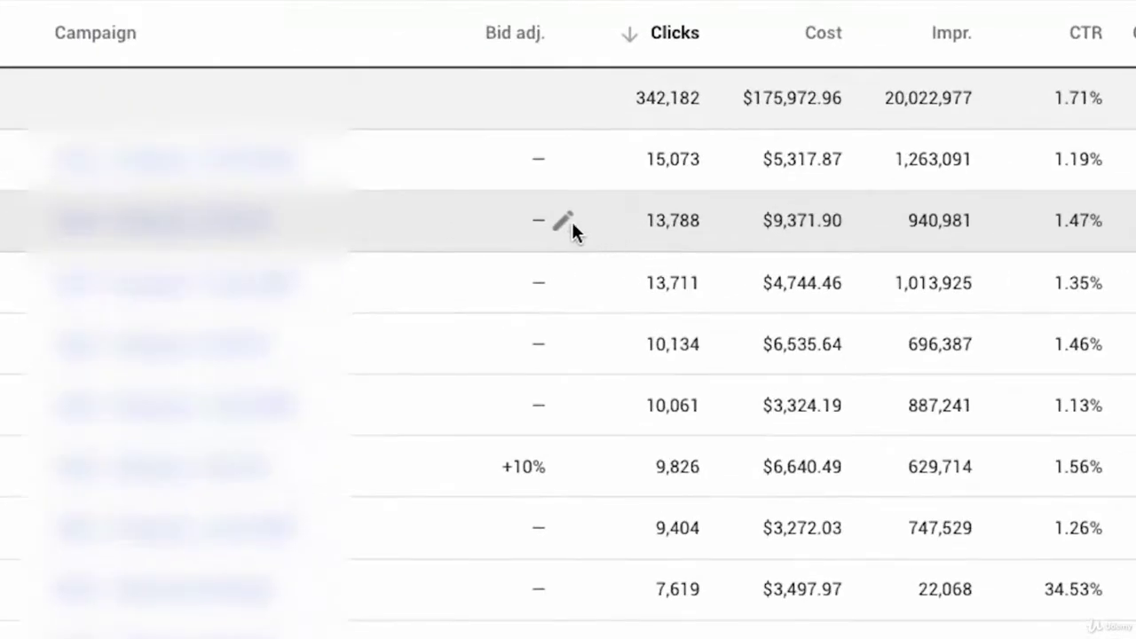
{"action": "left_click", "coordinate": [601, 240]}
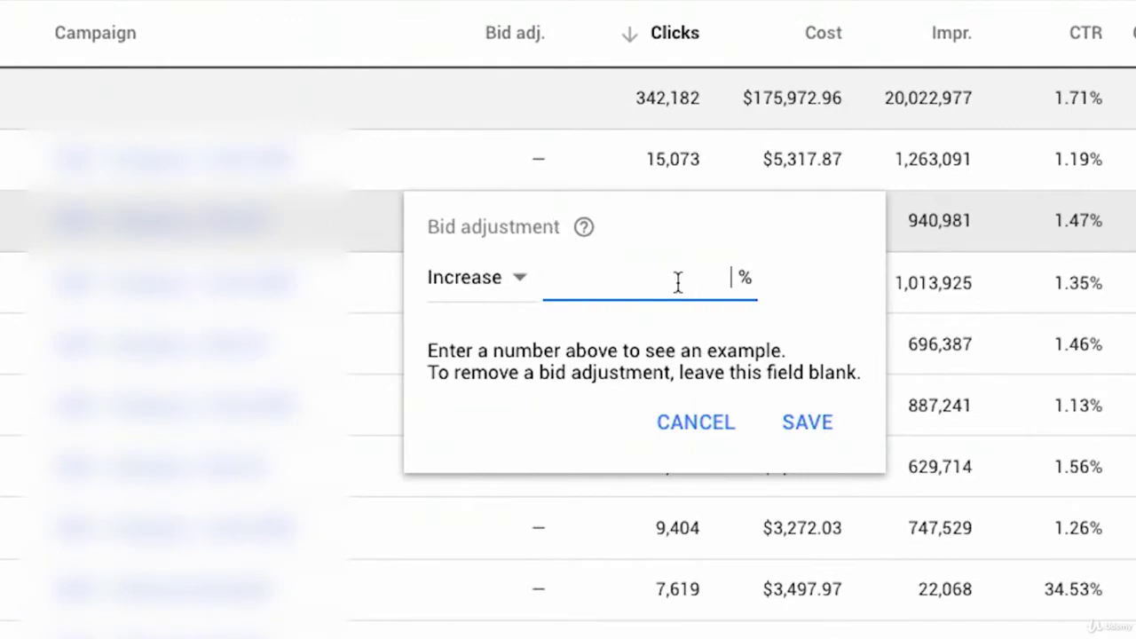
{"action": "type", "text": "30"}
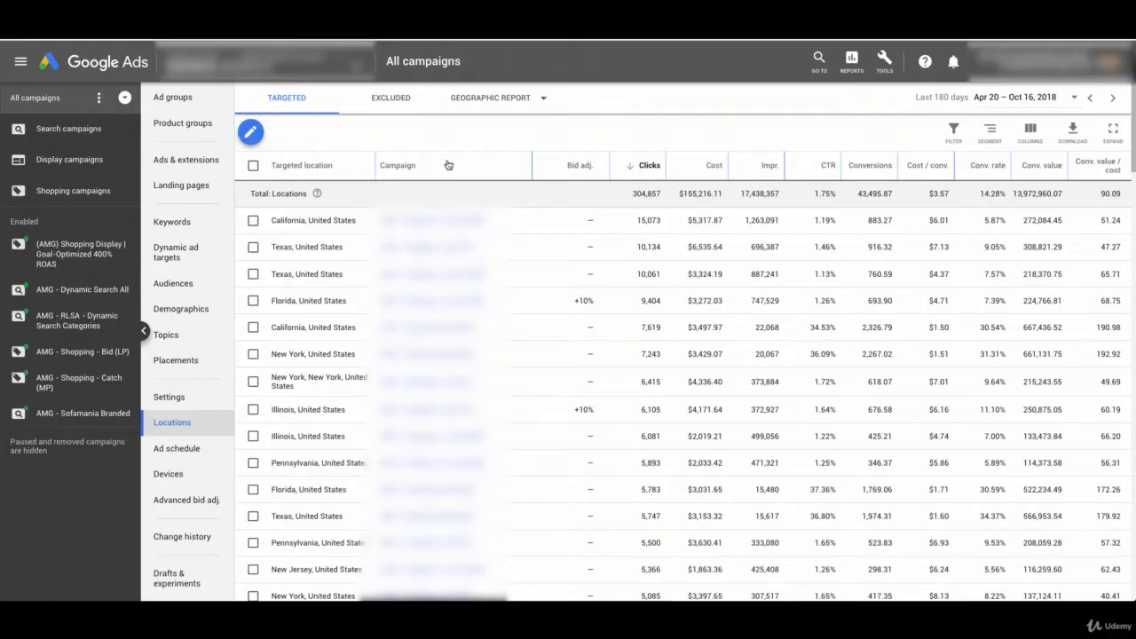
Show the excluded locations list and bring up the location report type choices
{"action": "left_click", "coordinate": [401, 101]}
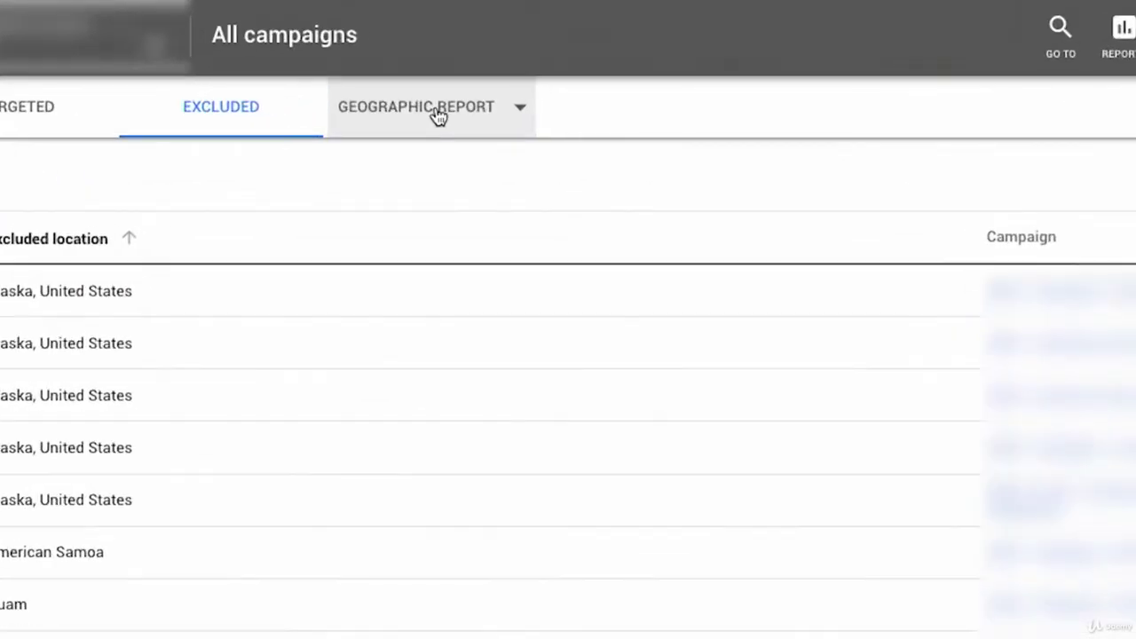
{"action": "left_click", "coordinate": [500, 102]}
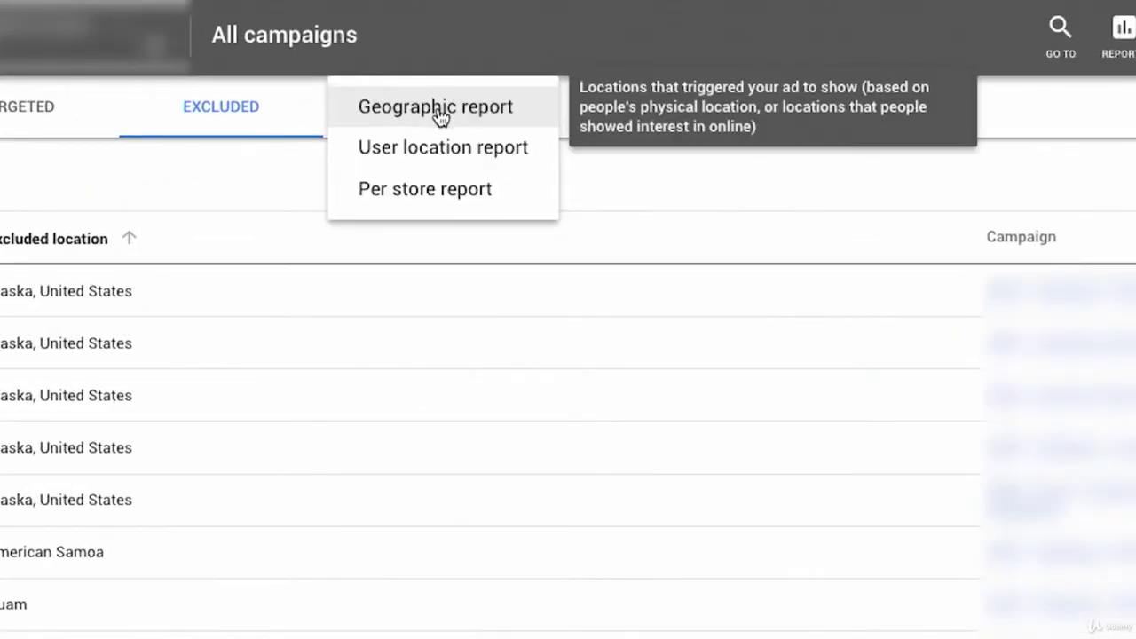
Switch to the Geographic report by Region (United States), browsing breakdown levels without changing them
{"action": "left_click", "coordinate": [438, 125]}
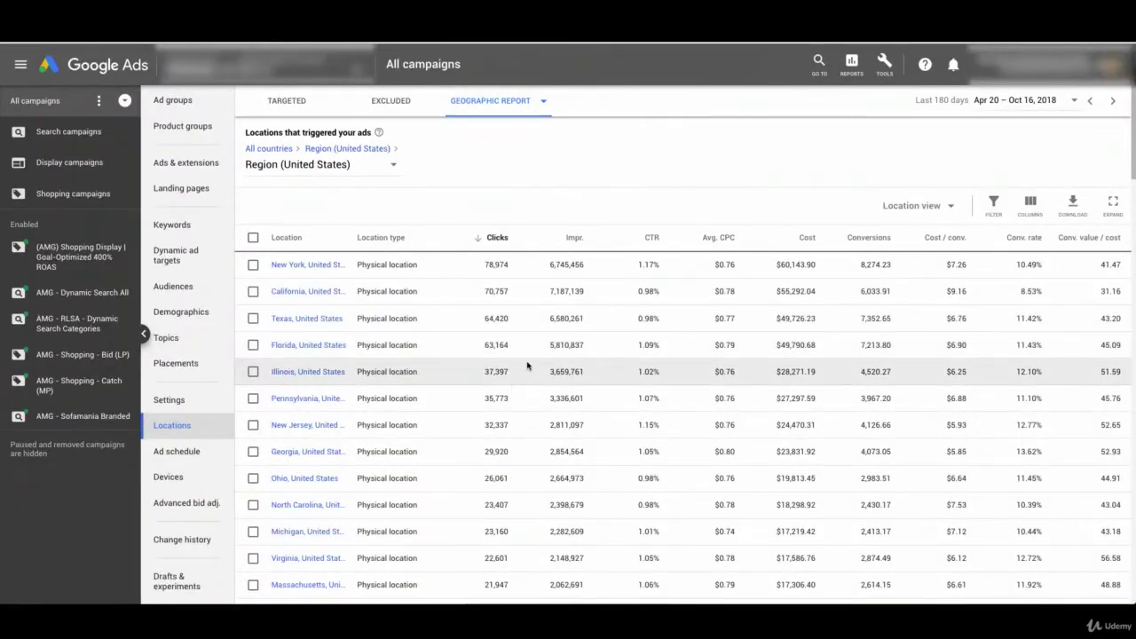
{"action": "scroll", "coordinate": [484, 377], "scroll_direction": "down", "scroll_amount": 6}
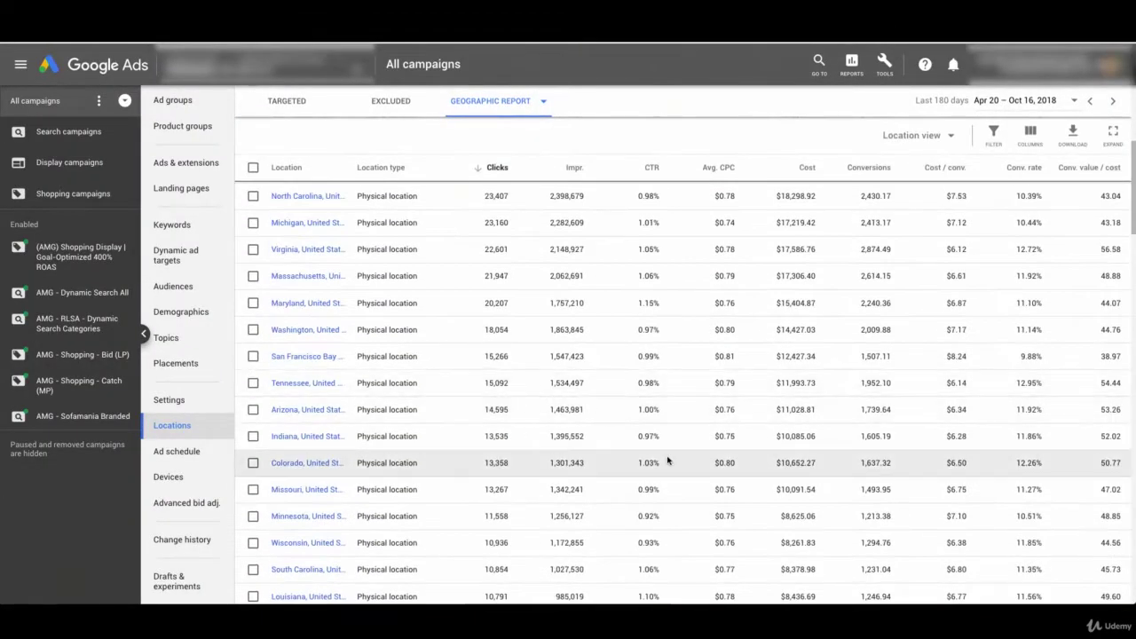
{"action": "scroll", "coordinate": [666, 458], "scroll_direction": "up", "scroll_amount": 8}
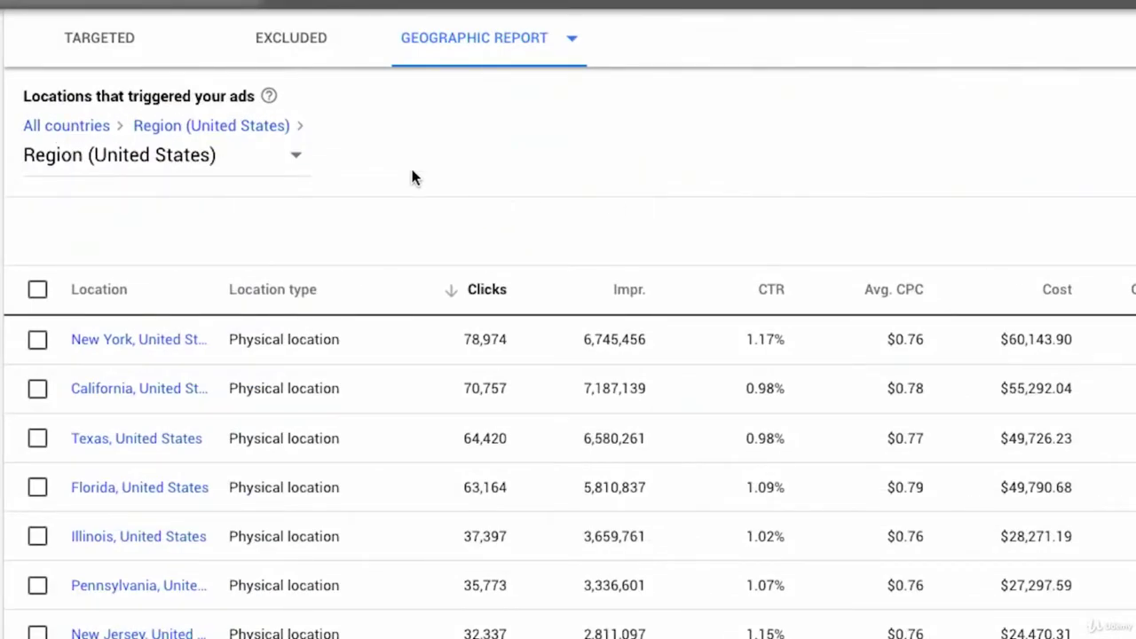
{"action": "left_click", "coordinate": [299, 167]}
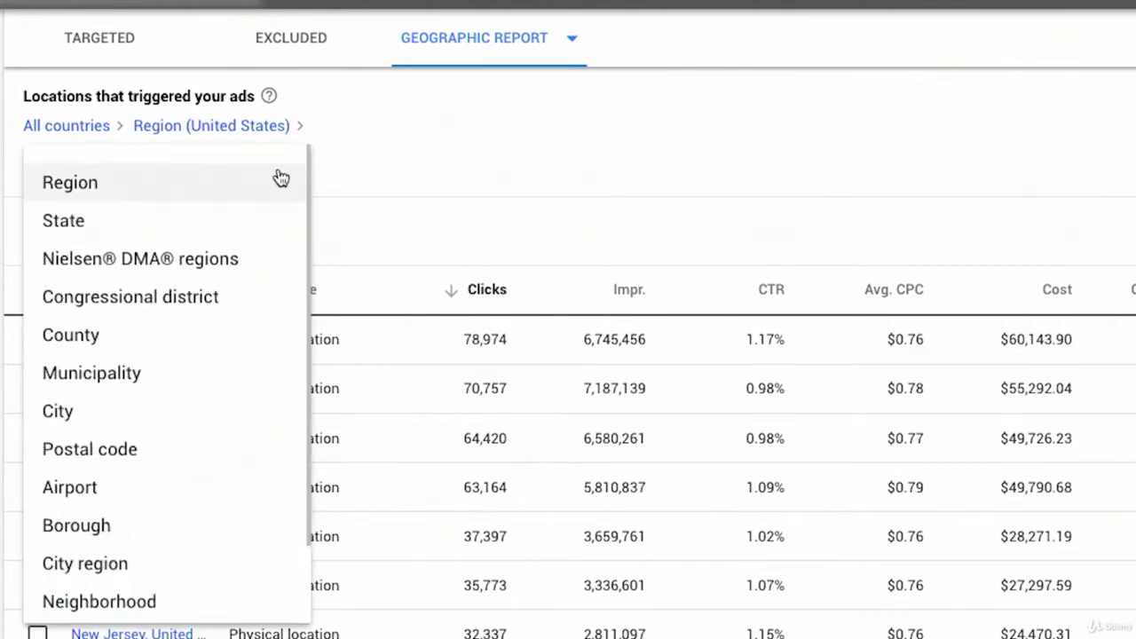
{"action": "scroll", "coordinate": [255, 584], "scroll_direction": "down", "scroll_amount": 1}
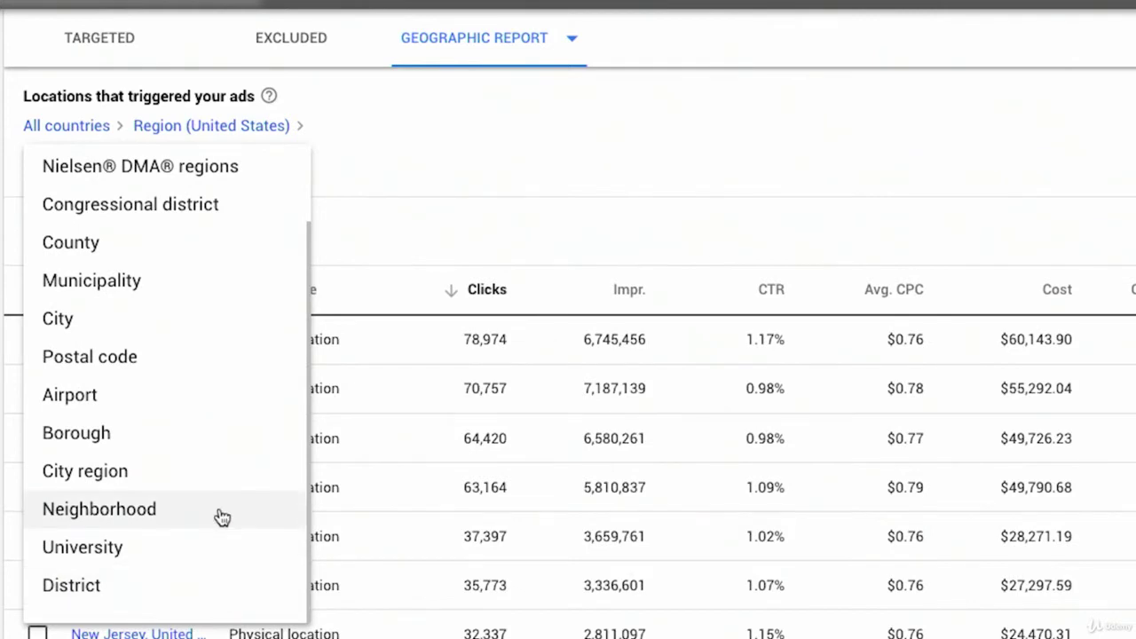
{"action": "scroll", "coordinate": [222, 519], "scroll_direction": "up", "scroll_amount": 1}
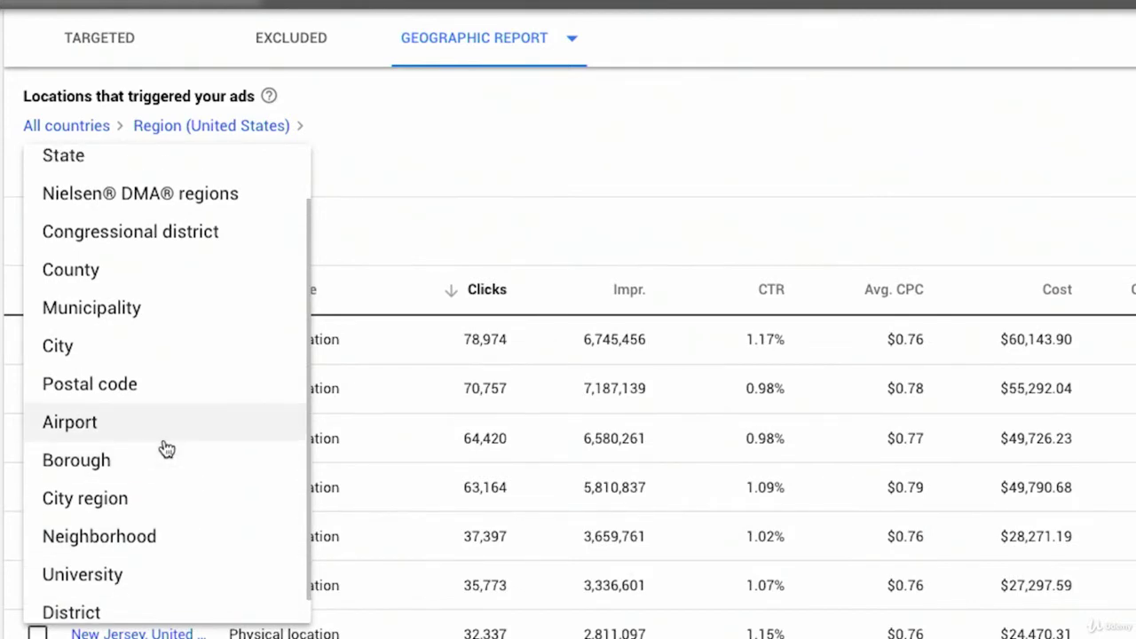
{"action": "scroll", "coordinate": [168, 446], "scroll_direction": "up", "scroll_amount": 1}
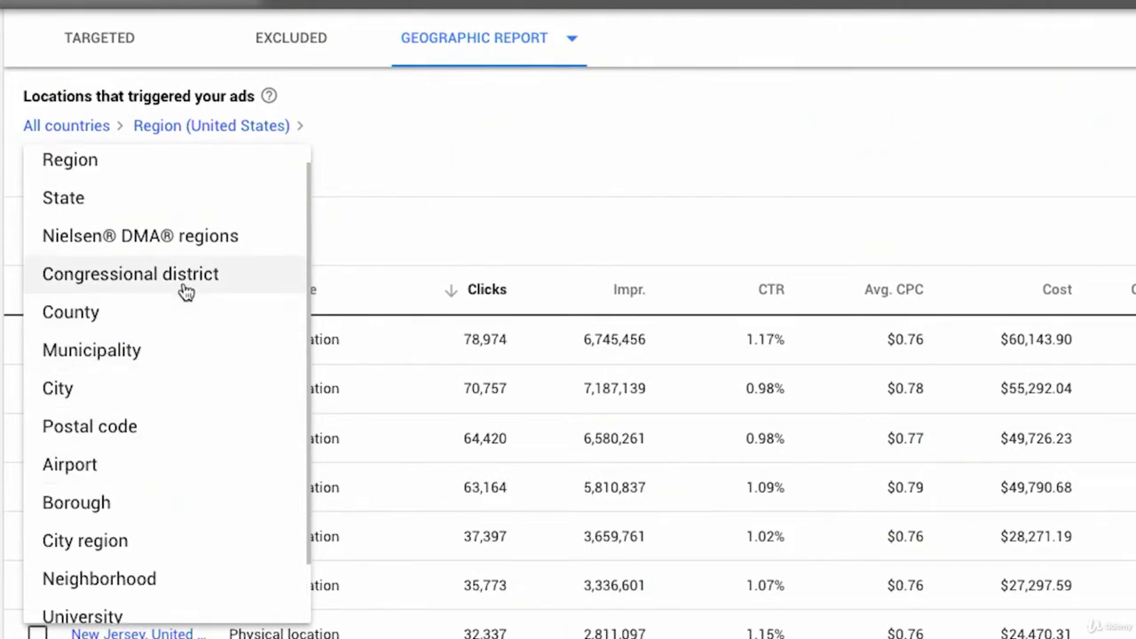
{"action": "scroll", "coordinate": [183, 290], "scroll_direction": "up", "scroll_amount": 1}
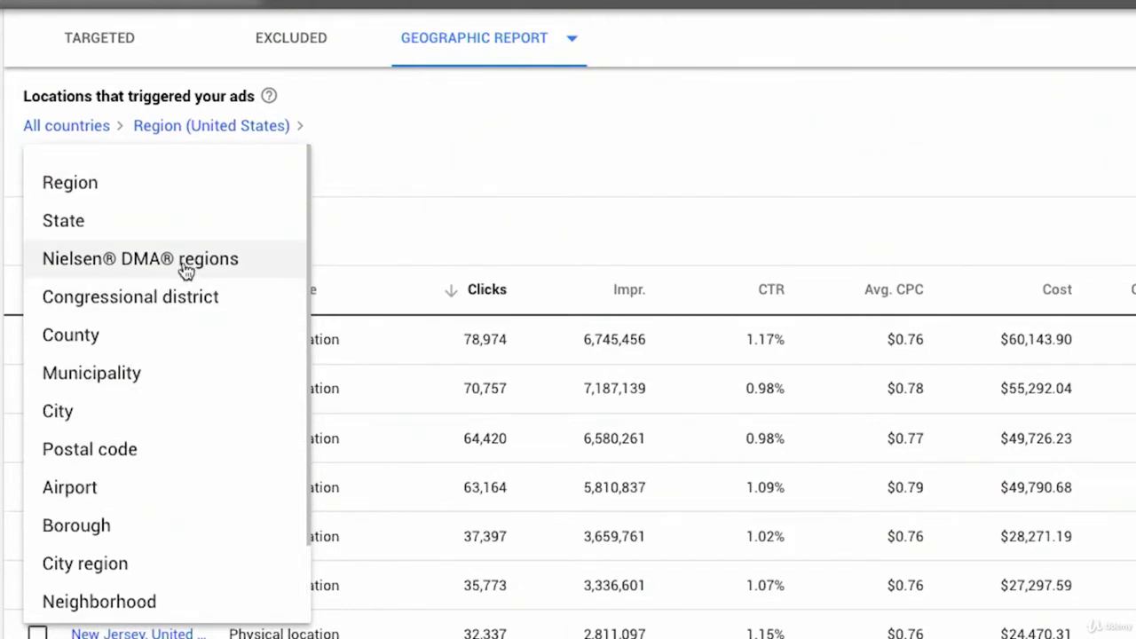
{"action": "left_click", "coordinate": [386, 167]}
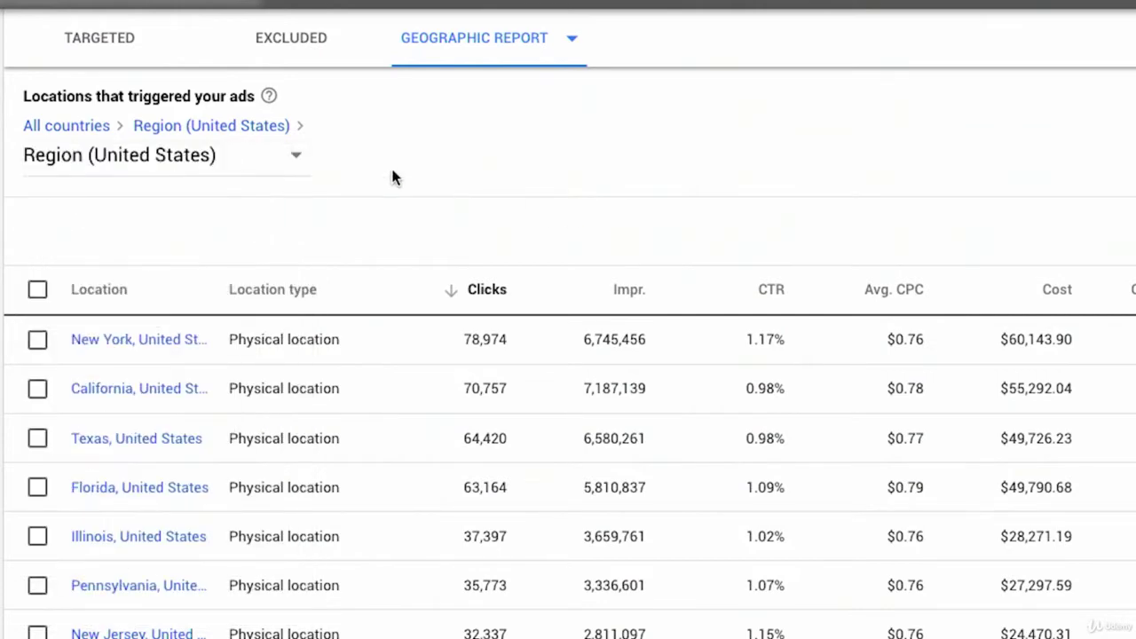
Go up from the US Region view to the All countries report
{"action": "left_click", "coordinate": [67, 126]}
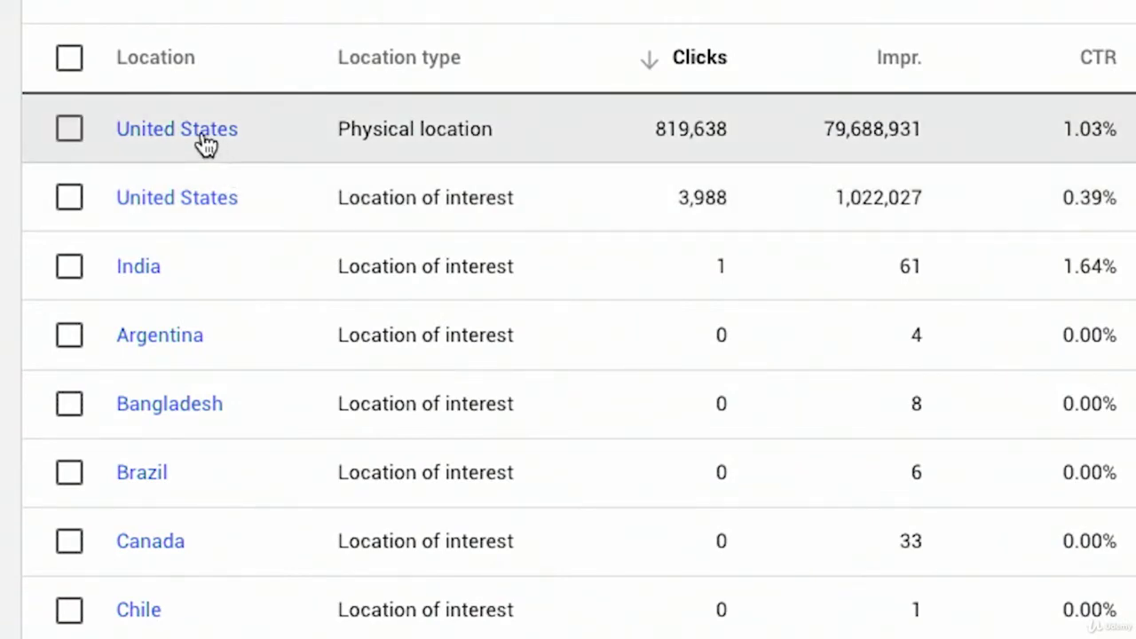
Drill into United States, break it down by state, and sort by conversion rate
{"action": "left_click", "coordinate": [186, 128]}
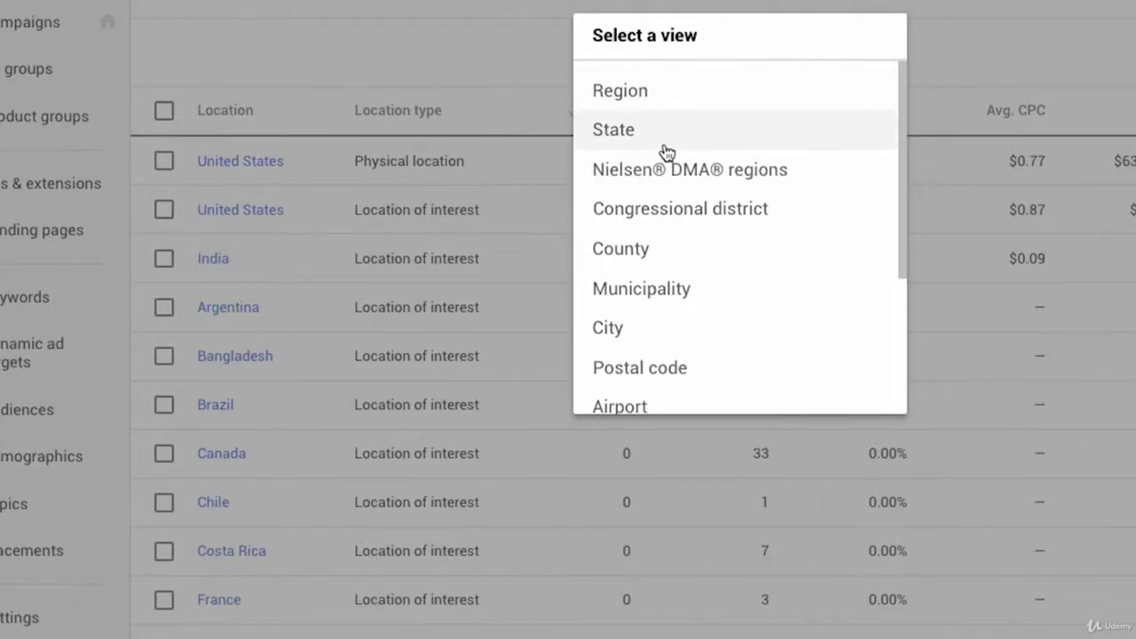
{"action": "left_click", "coordinate": [667, 145]}
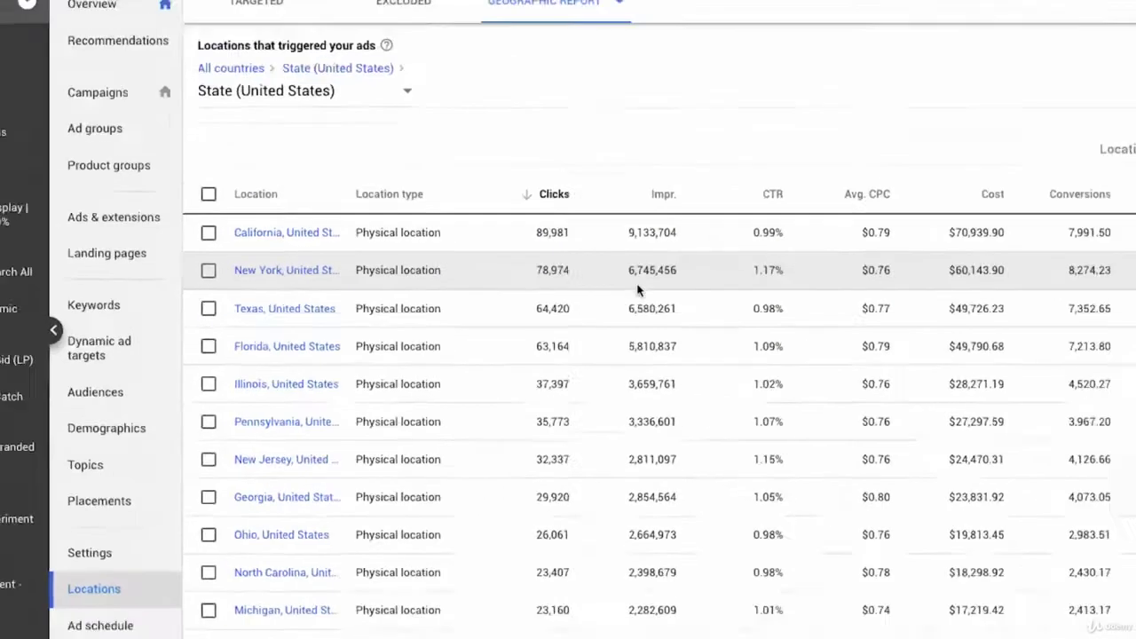
{"action": "scroll", "coordinate": [753, 404], "scroll_direction": "down", "scroll_amount": 1}
{"action": "scroll", "coordinate": [754, 404], "scroll_direction": "down", "scroll_amount": 15}
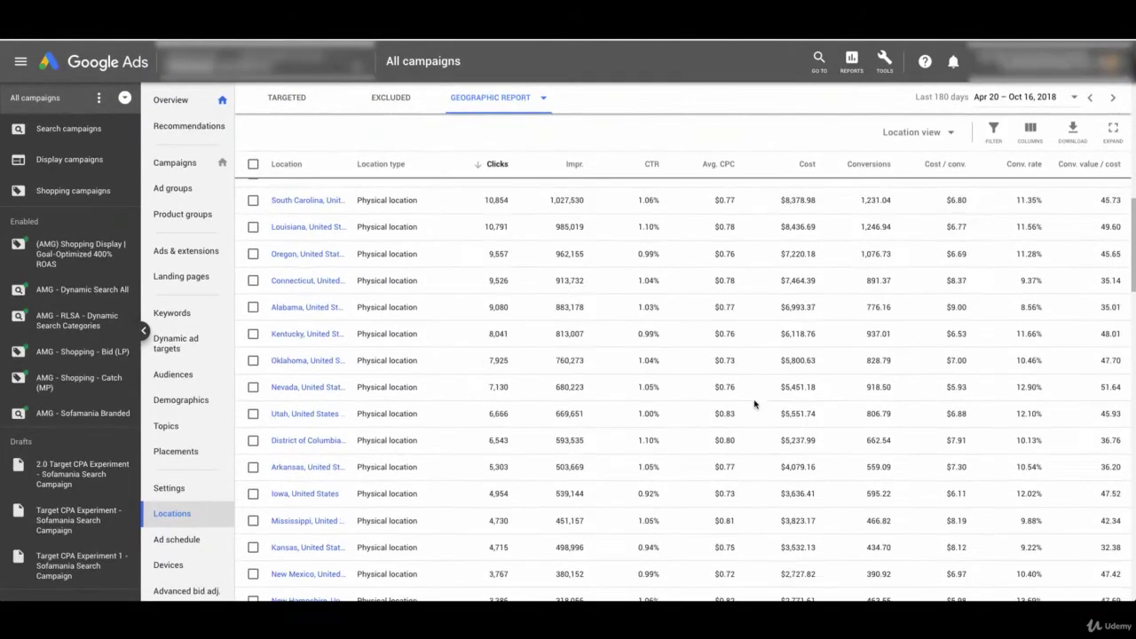
{"action": "scroll", "coordinate": [754, 419], "scroll_direction": "down", "scroll_amount": 15}
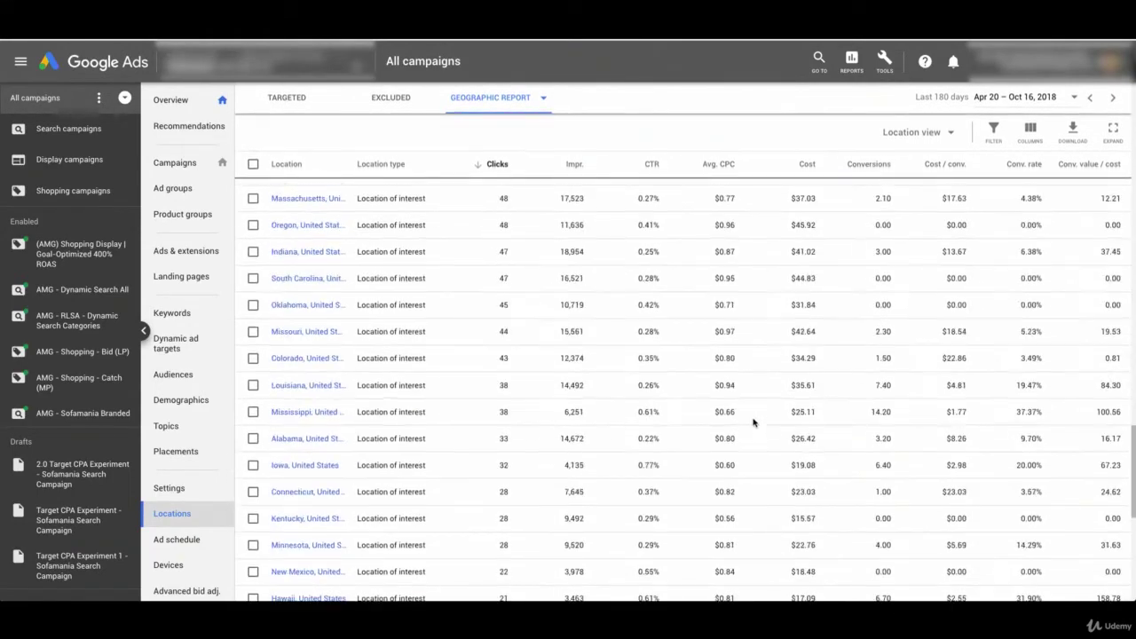
{"action": "scroll", "coordinate": [752, 424], "scroll_direction": "up", "scroll_amount": 20}
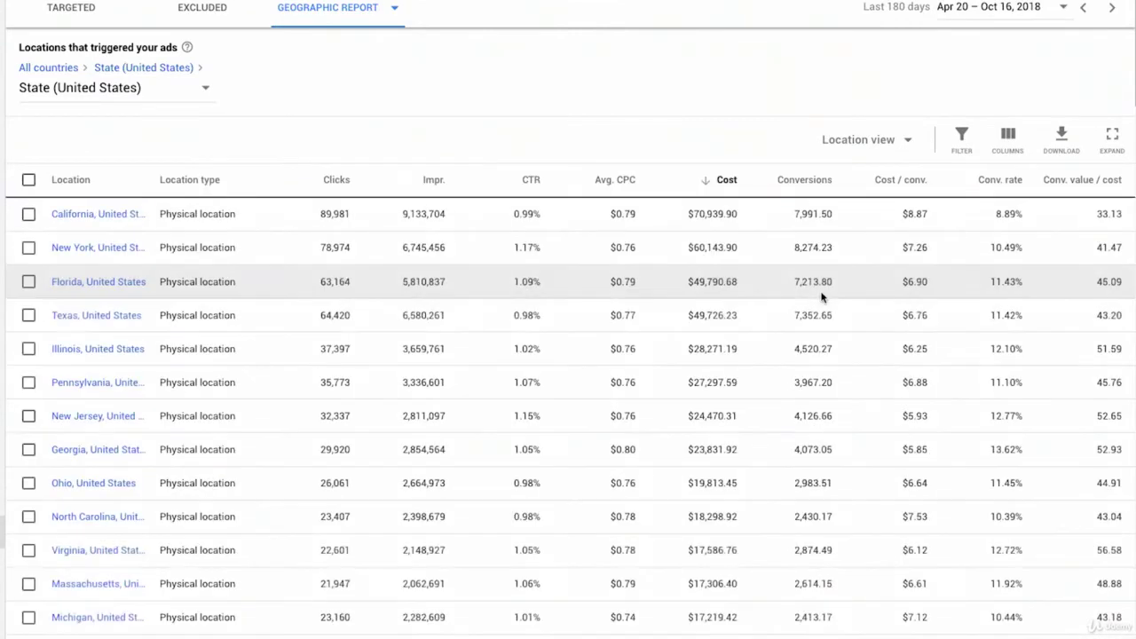
{"action": "left_click", "coordinate": [1003, 191]}
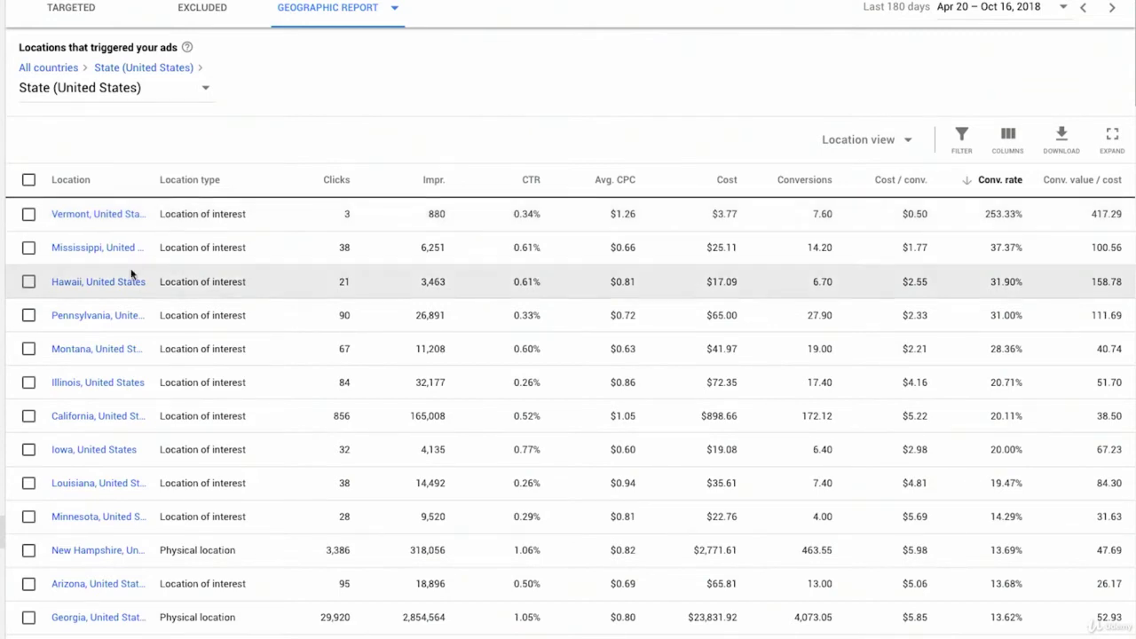
Highlight Vermont's 7.60 conversions, Mississippi's 37.37% and 38 clicks, and California's row, then return to Targeted
{"action": "left_click_drag", "start_coordinate": [834, 214], "coordinate": [814, 216]}
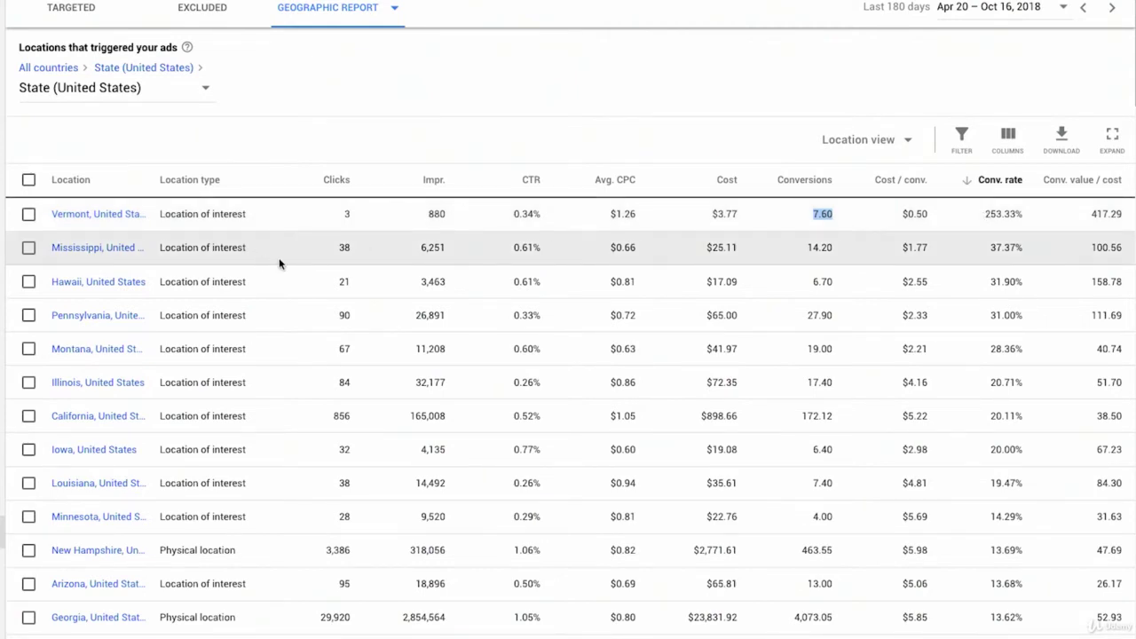
{"action": "left_click_drag", "start_coordinate": [987, 252], "coordinate": [1020, 249]}
{"action": "left_click_drag", "start_coordinate": [370, 250], "coordinate": [317, 252]}
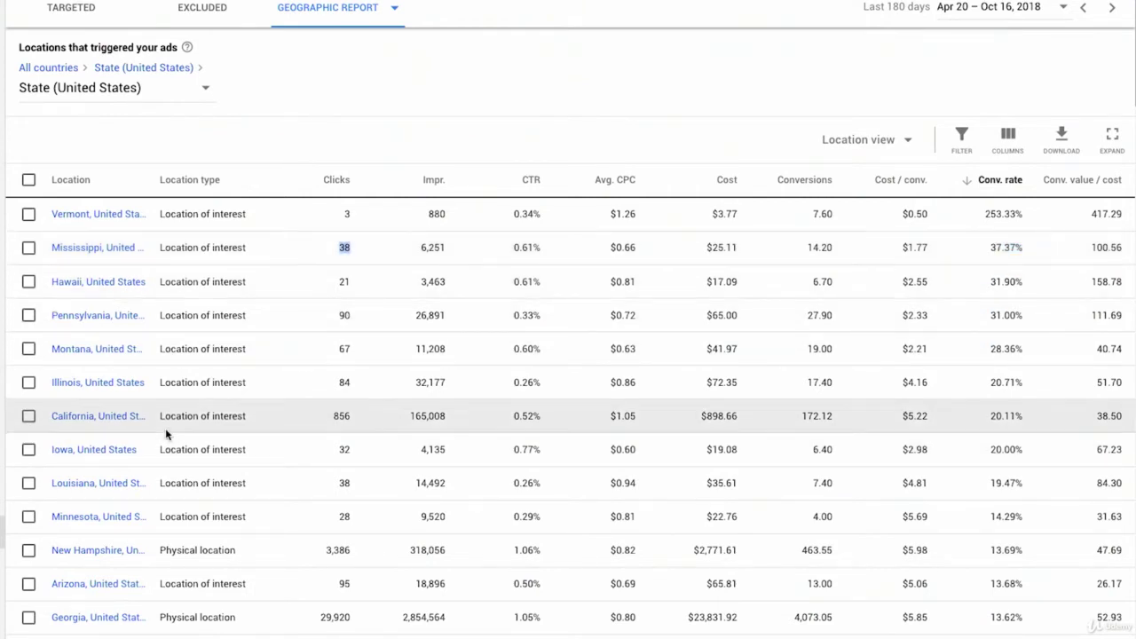
{"action": "left_click", "coordinate": [318, 416]}
{"action": "left_click_drag", "start_coordinate": [319, 416], "coordinate": [1036, 415]}
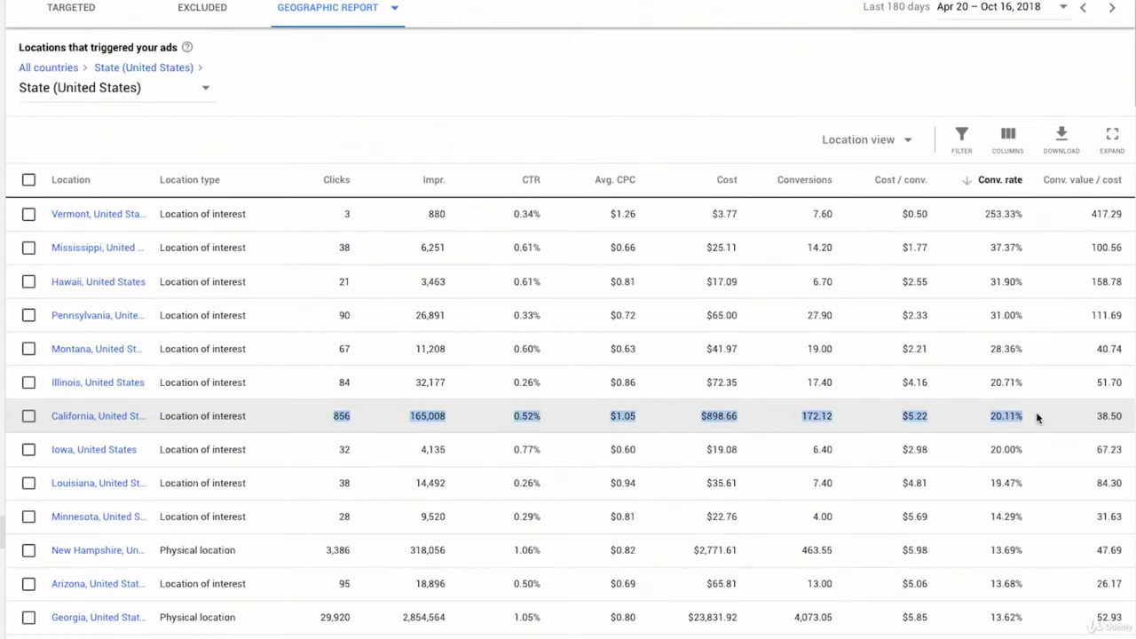
{"action": "left_click", "coordinate": [1037, 424]}
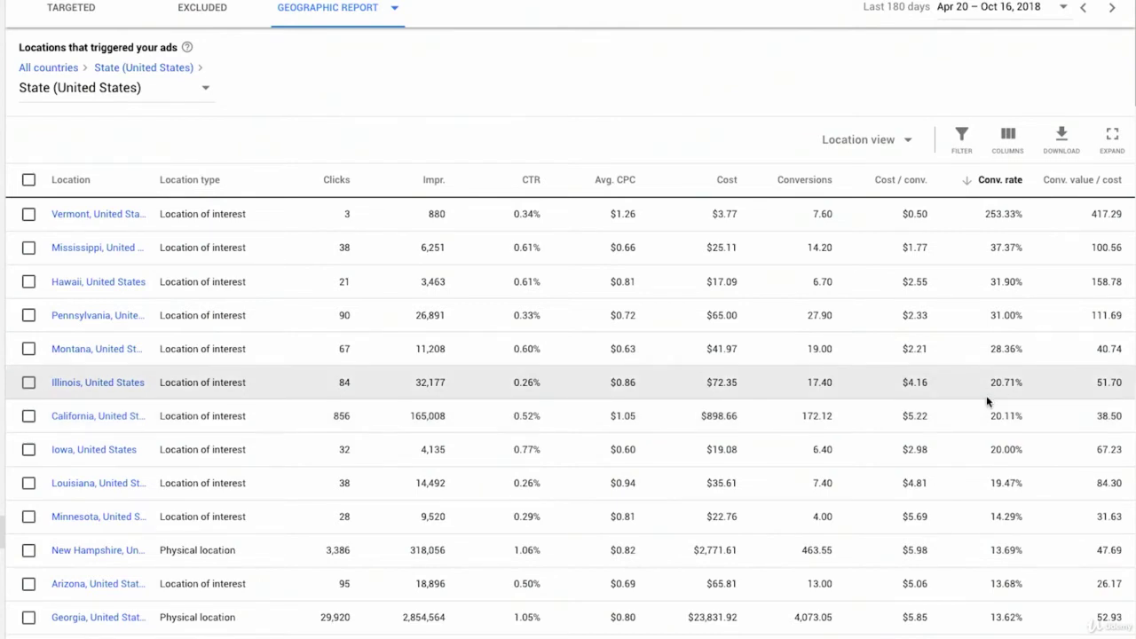
{"action": "left_click", "coordinate": [94, 8]}
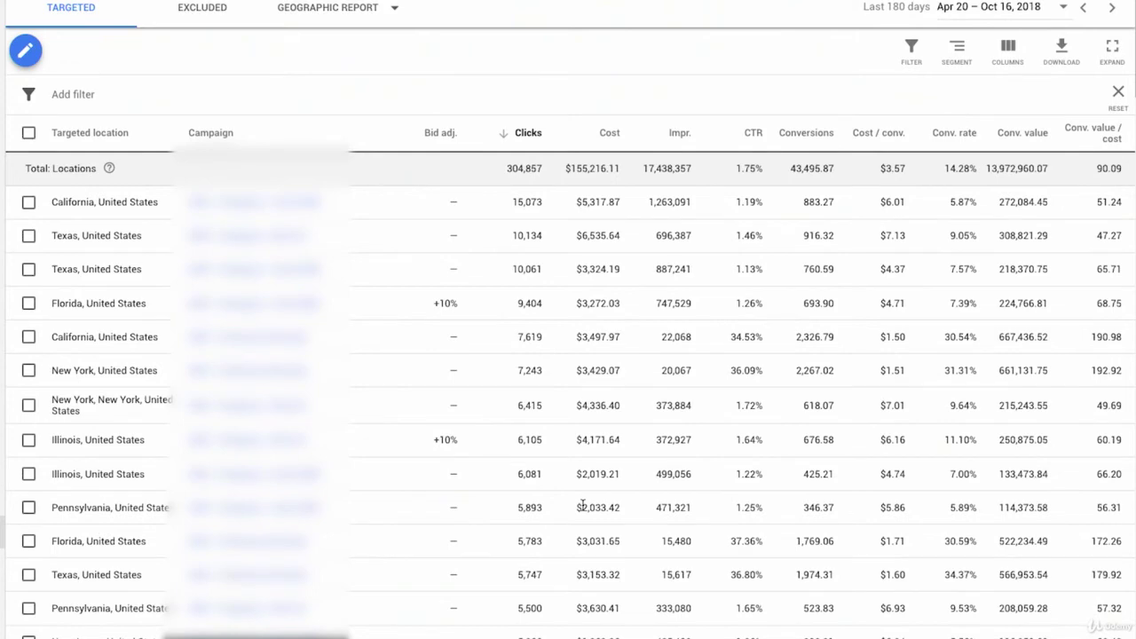
Scroll to the bottom of the 243-location targeted table
{"action": "scroll", "coordinate": [337, 398], "scroll_direction": "down", "scroll_amount": 20}
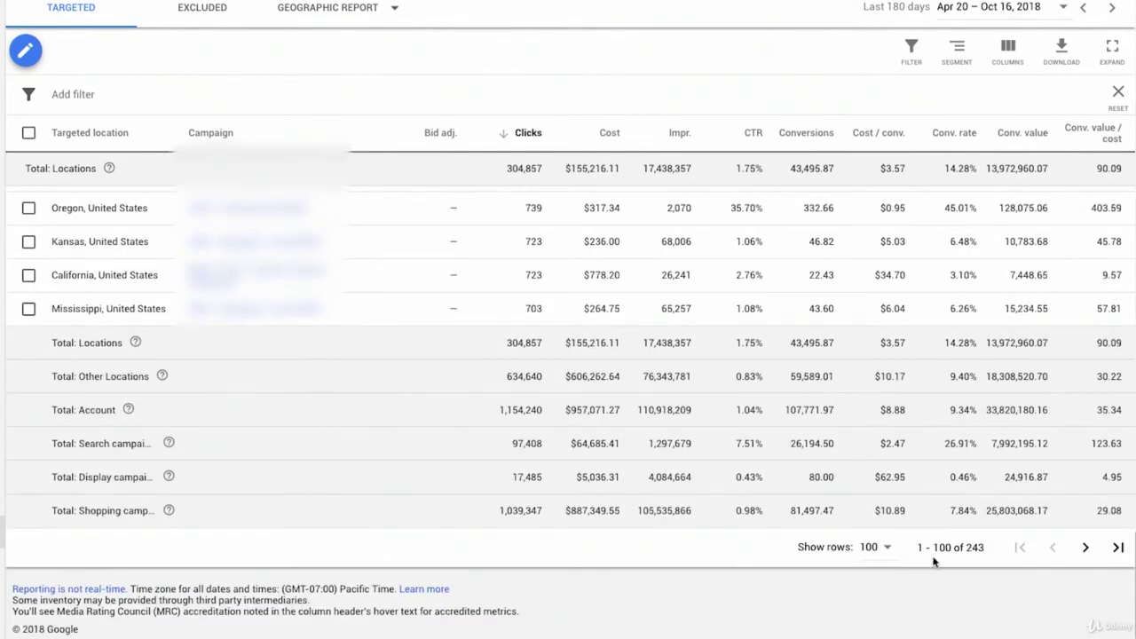
Show 500 rows per page and search the page for 'California'
{"action": "left_click", "coordinate": [880, 547]}
{"action": "left_click", "coordinate": [901, 535]}
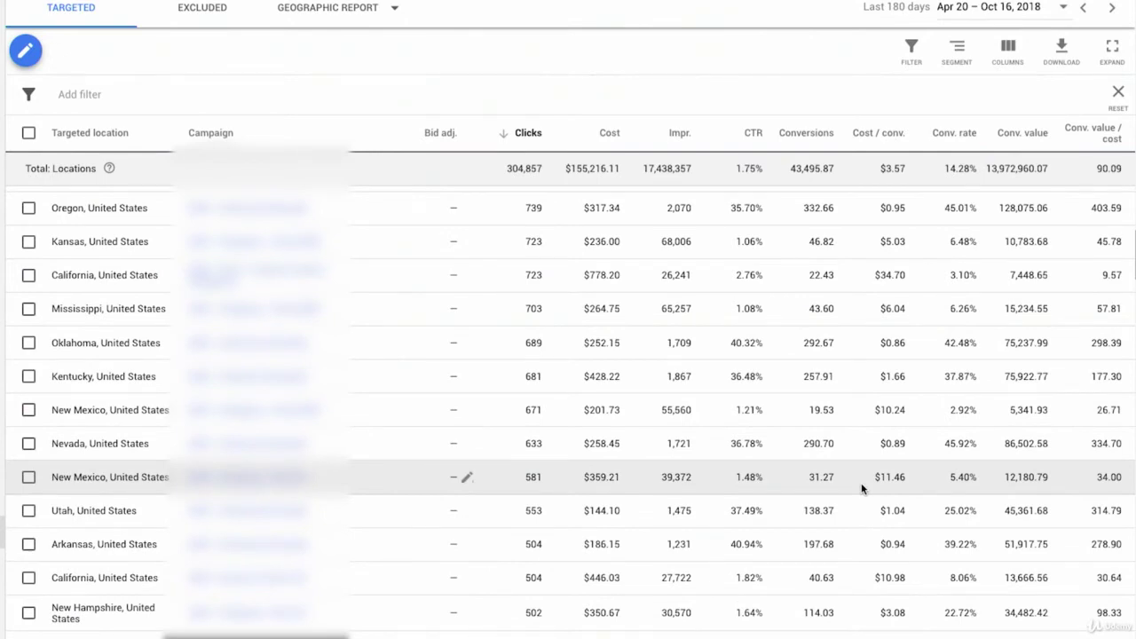
{"action": "type", "text": "California"}
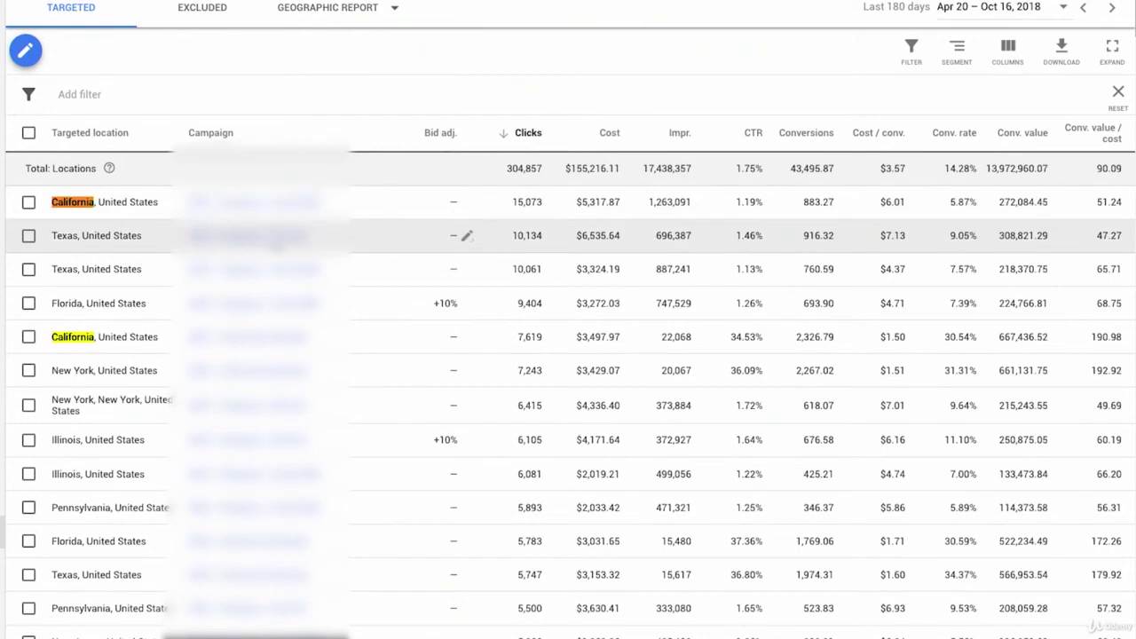
Tick the four California rows with 15,073, 7,619, 723 and 504 clicks
{"action": "left_click", "coordinate": [29, 203]}
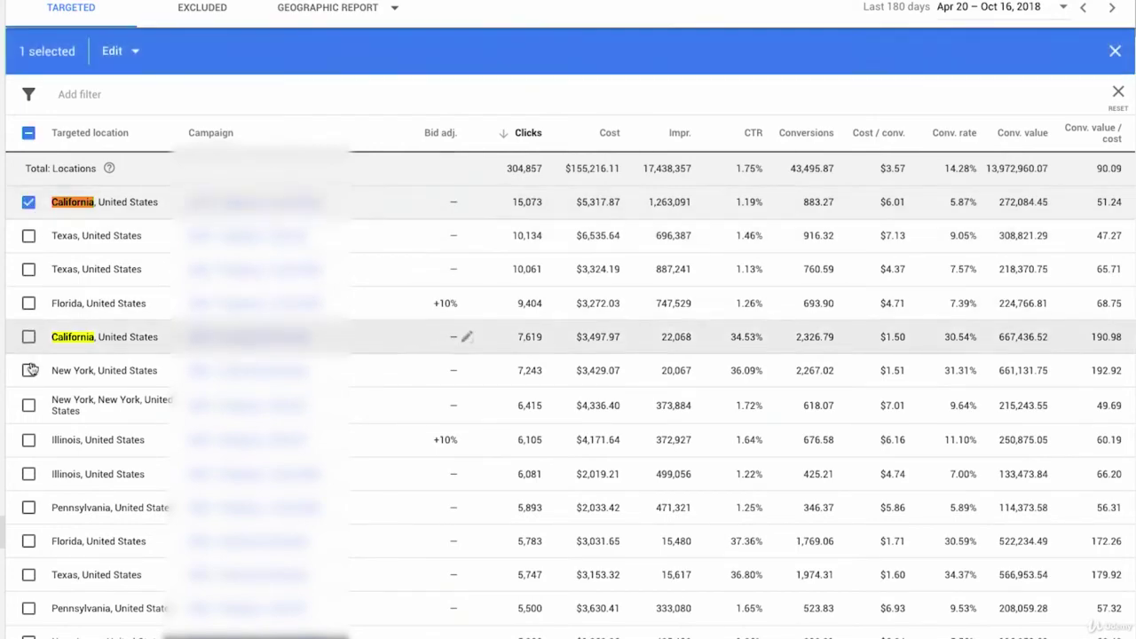
{"action": "left_click", "coordinate": [29, 337]}
{"action": "scroll", "coordinate": [106, 474], "scroll_direction": "down", "scroll_amount": 5}
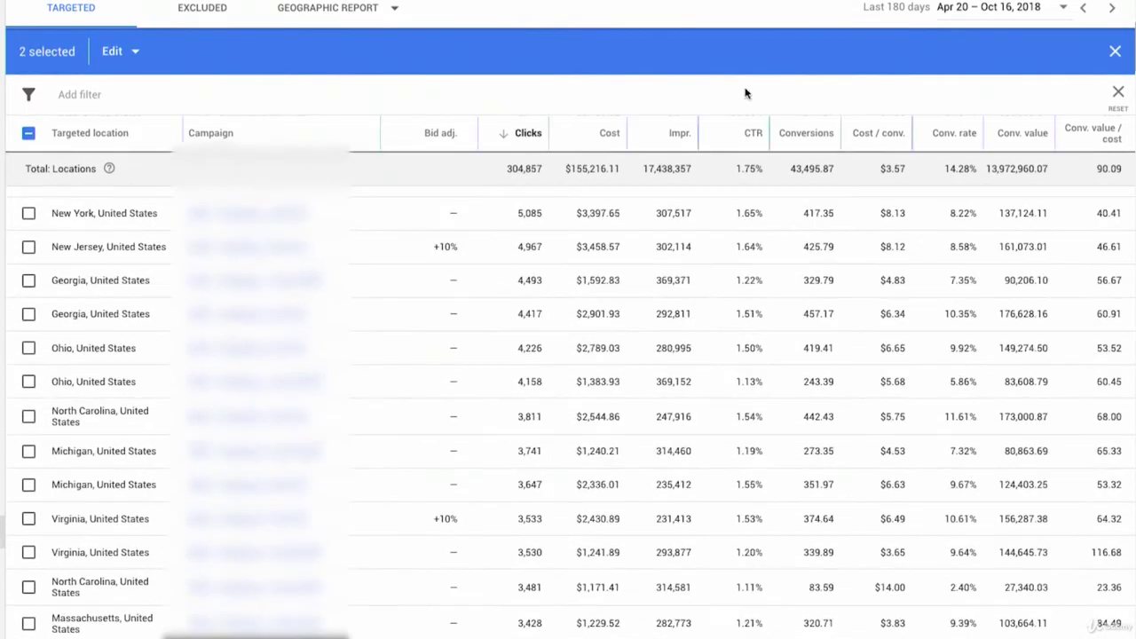
{"action": "scroll", "coordinate": [154, 292], "scroll_direction": "up", "scroll_amount": 5}
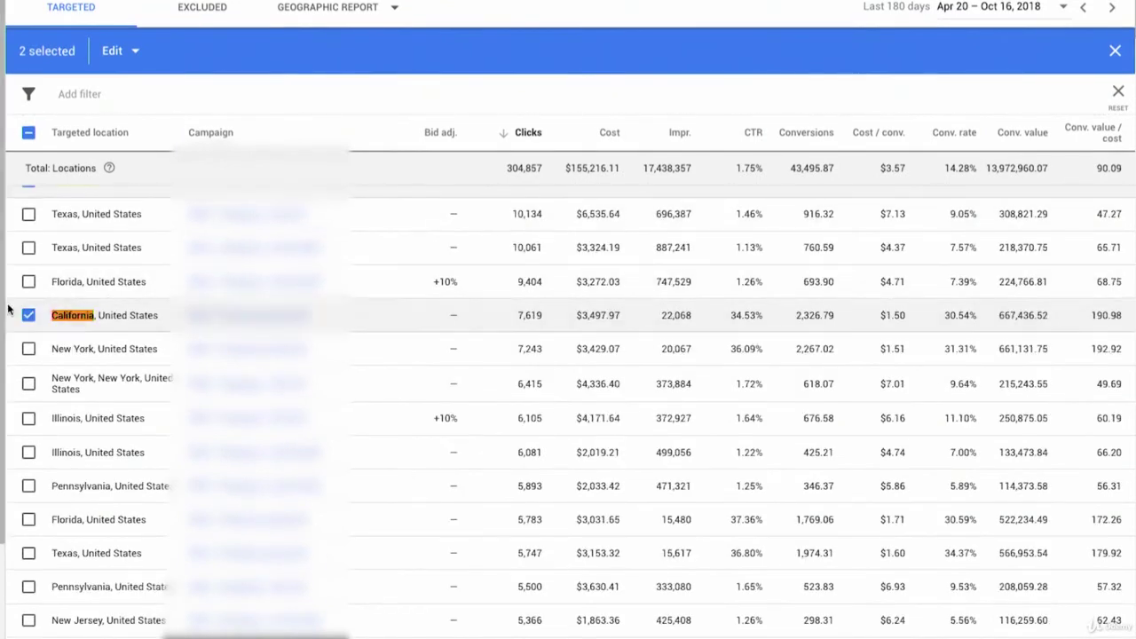
{"action": "key", "text": "Return"}
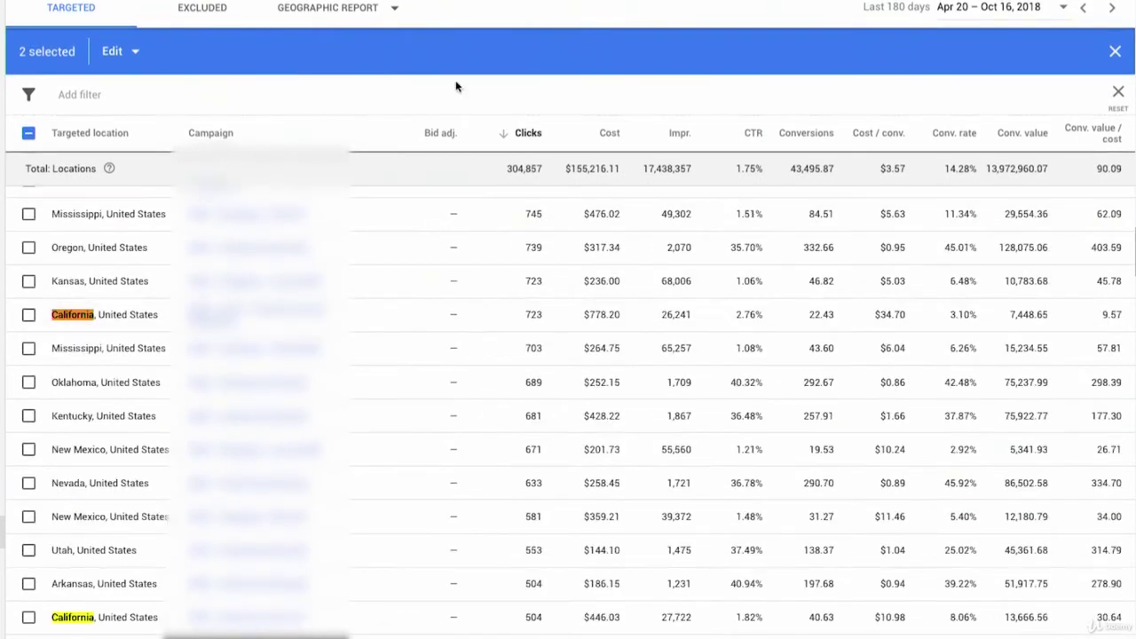
{"action": "left_click", "coordinate": [28, 314]}
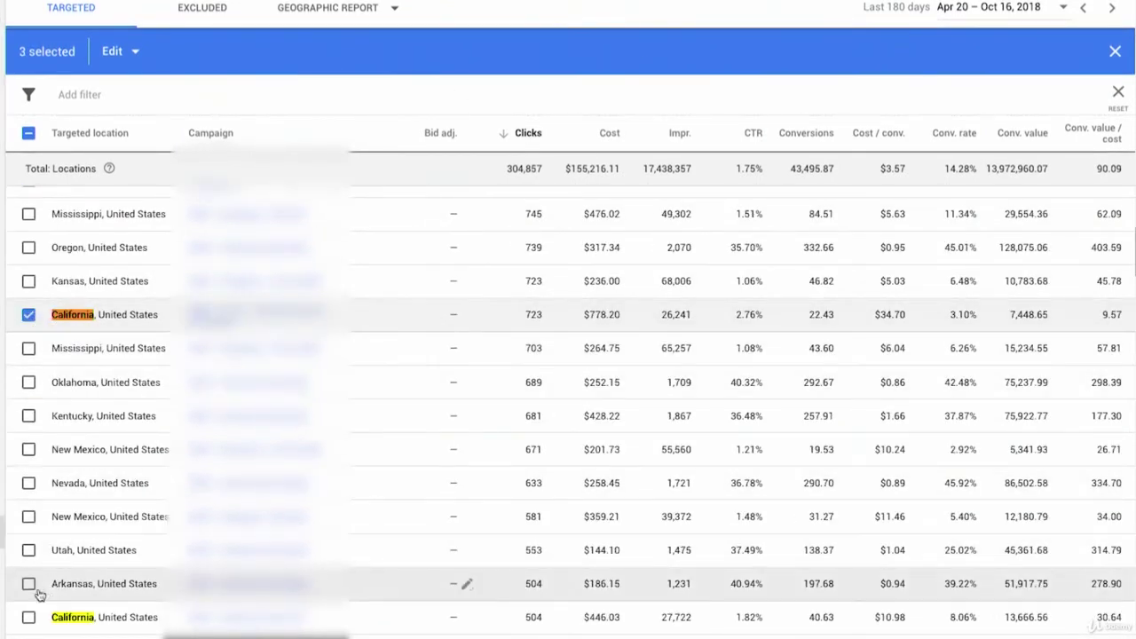
{"action": "left_click", "coordinate": [29, 617]}
{"action": "scroll", "coordinate": [186, 528], "scroll_direction": "down", "scroll_amount": 15}
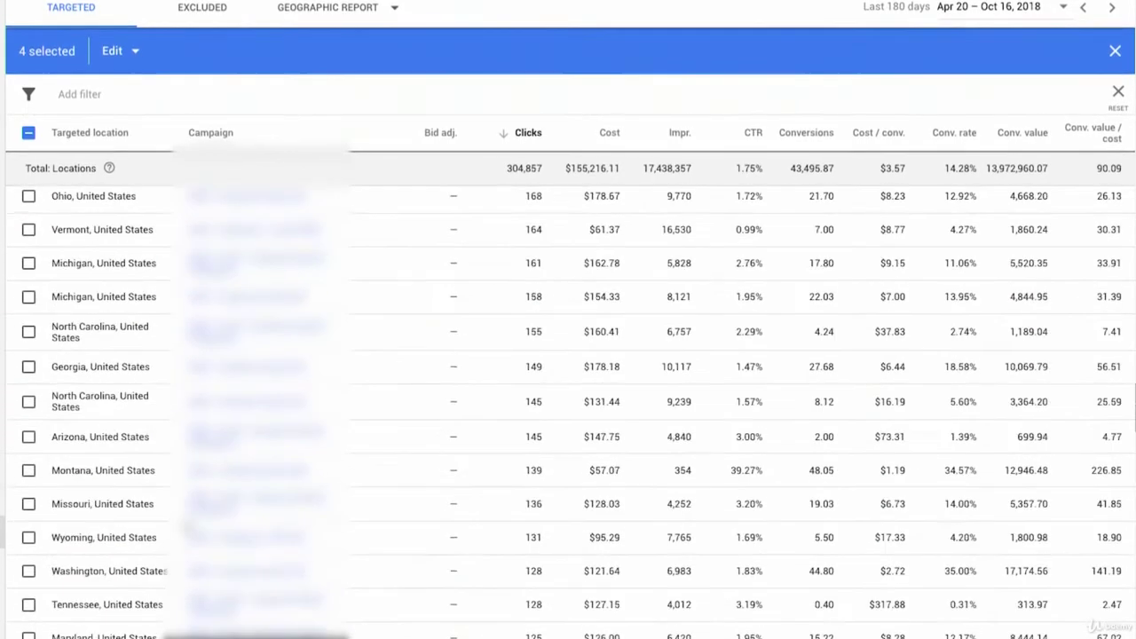
{"action": "scroll", "coordinate": [186, 530], "scroll_direction": "down", "scroll_amount": 20}
{"action": "scroll", "coordinate": [186, 542], "scroll_direction": "up", "scroll_amount": 20}
{"action": "scroll", "coordinate": [184, 541], "scroll_direction": "up", "scroll_amount": 20}
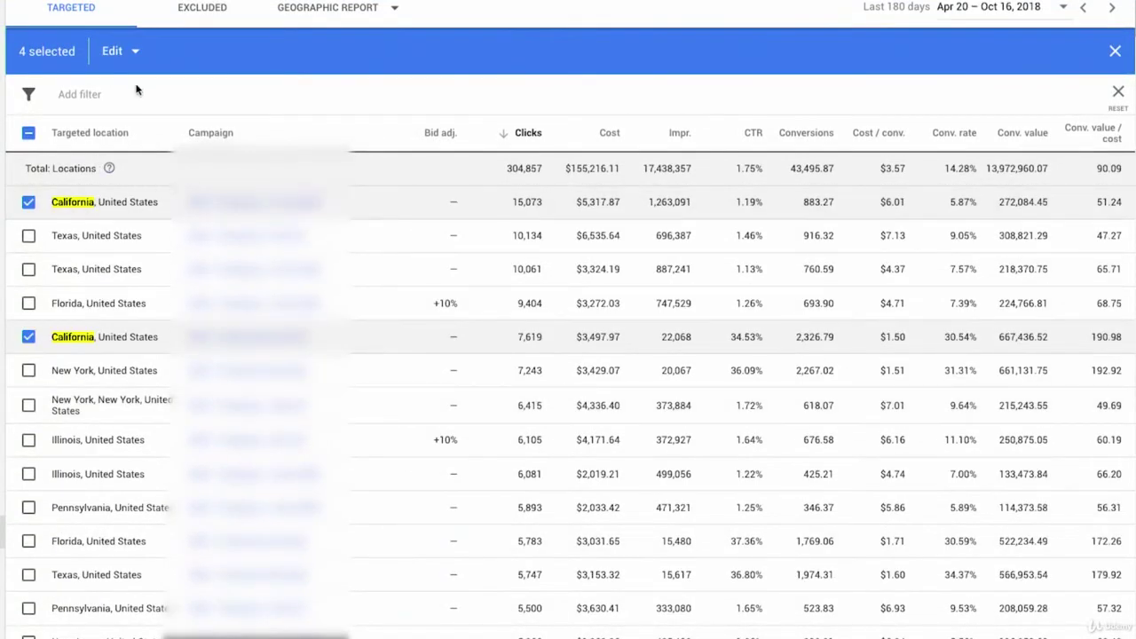
Bulk-change the four selected California locations' bid adjustments to a 15% increase
{"action": "left_click", "coordinate": [120, 50]}
{"action": "left_click", "coordinate": [116, 138]}
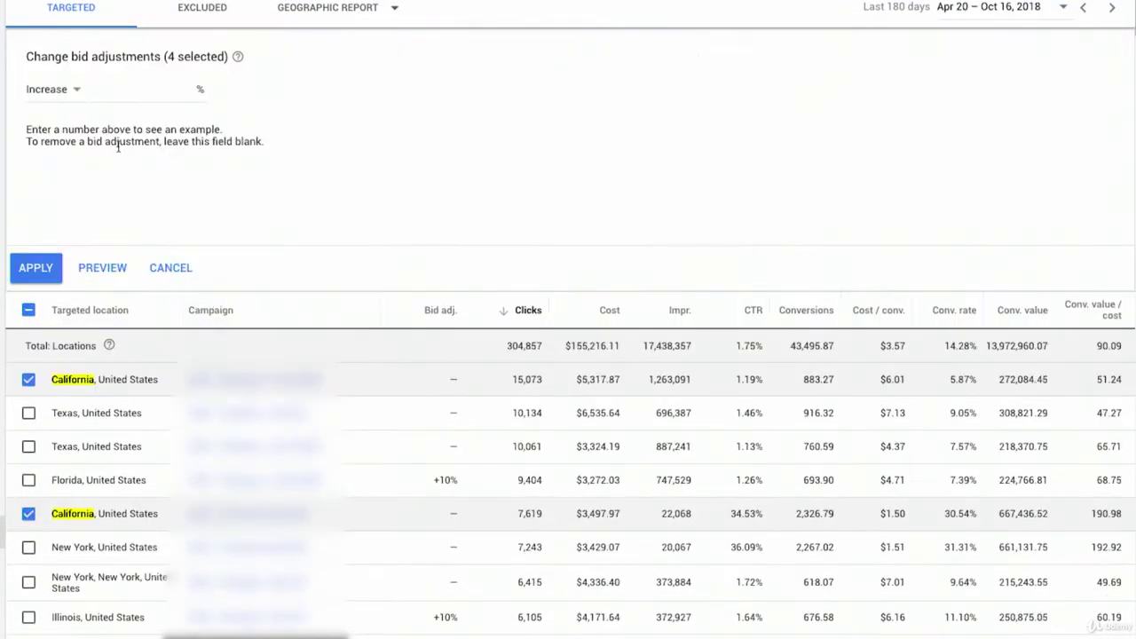
{"action": "left_click", "coordinate": [155, 94]}
{"action": "type", "text": "15"}
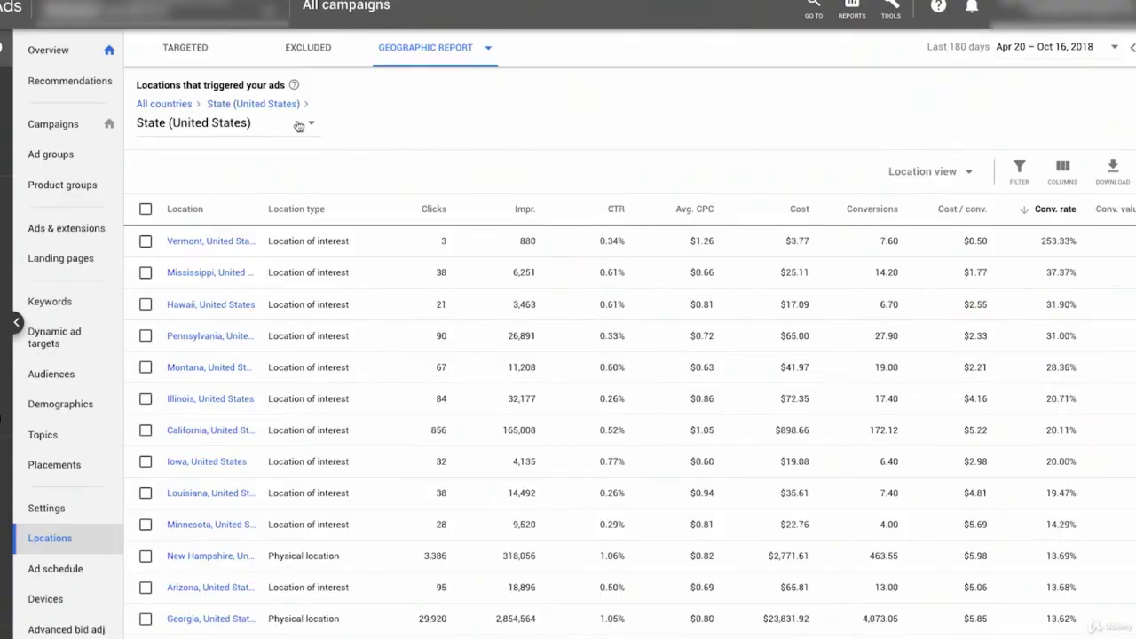
Change the geographic report level from State (United States) to City, with New York leading at 41,768 clicks
{"action": "left_click", "coordinate": [302, 119]}
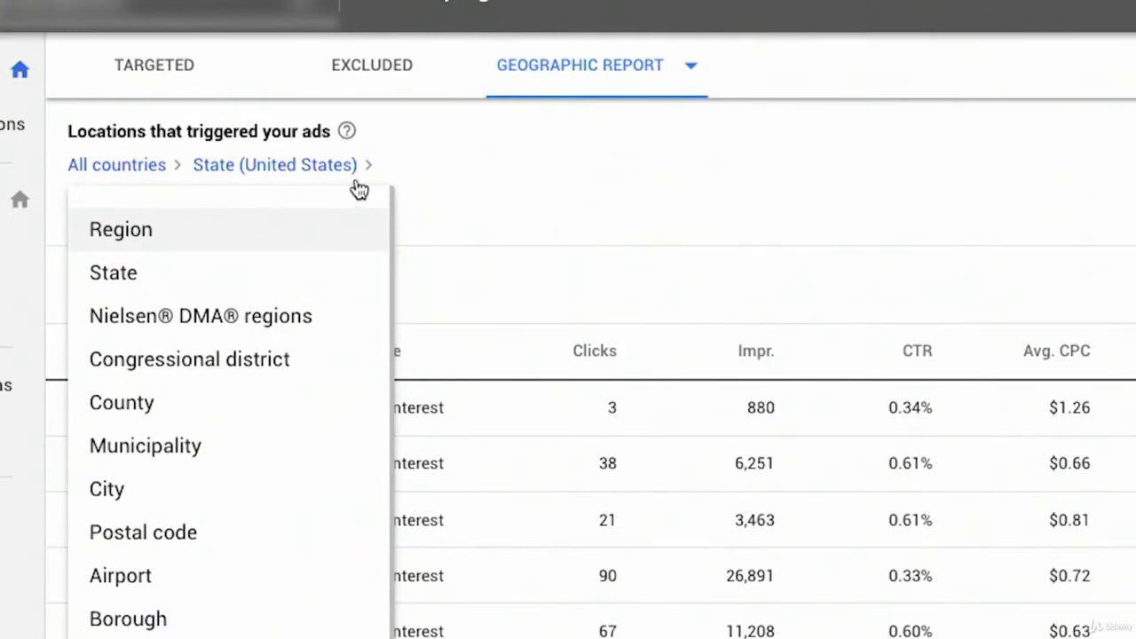
{"action": "left_click", "coordinate": [256, 508]}
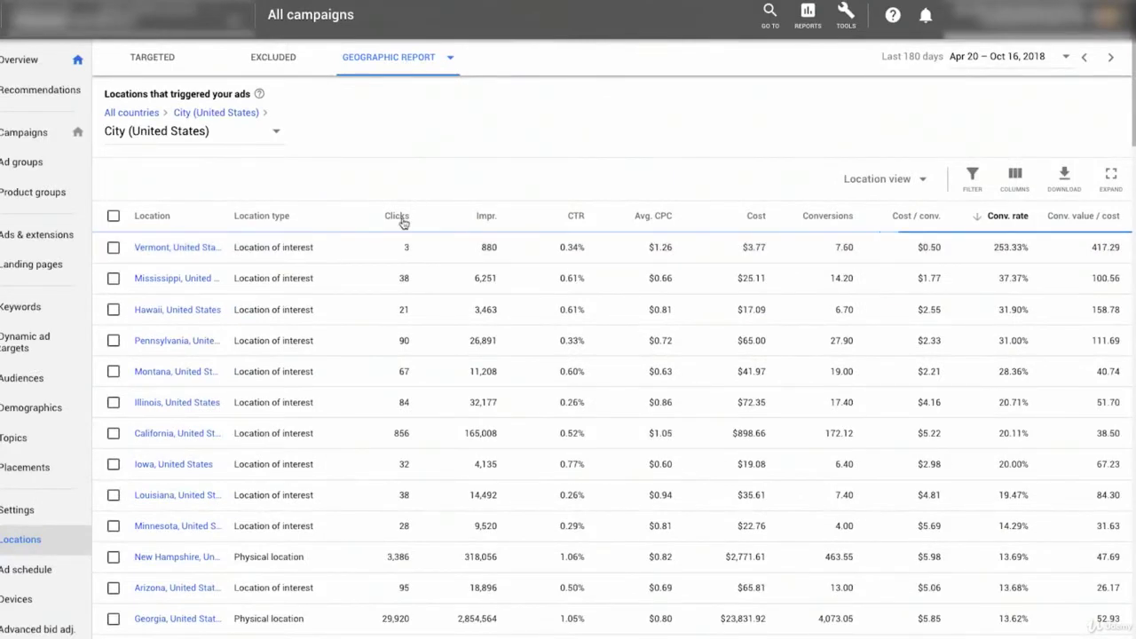
{"action": "mouse_move", "coordinate": [399, 222]}
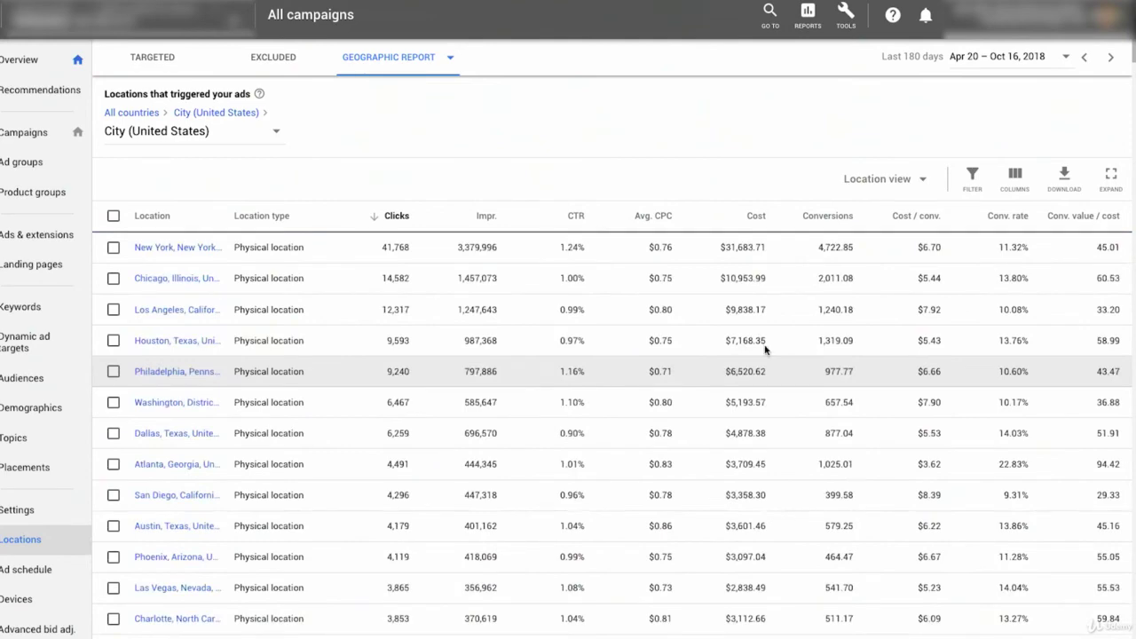
{"action": "scroll", "coordinate": [771, 418], "scroll_direction": "down", "scroll_amount": 2}
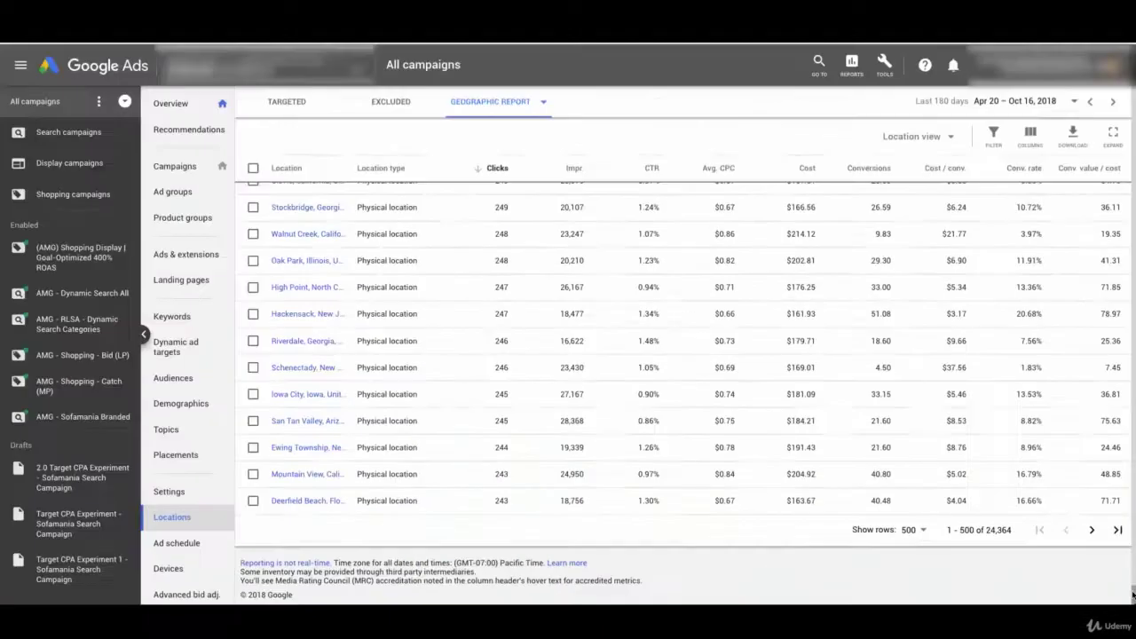
{"action": "scroll", "coordinate": [1120, 198], "scroll_direction": "up", "scroll_amount": 15}
{"action": "scroll", "coordinate": [1120, 199], "scroll_direction": "up", "scroll_amount": 10}
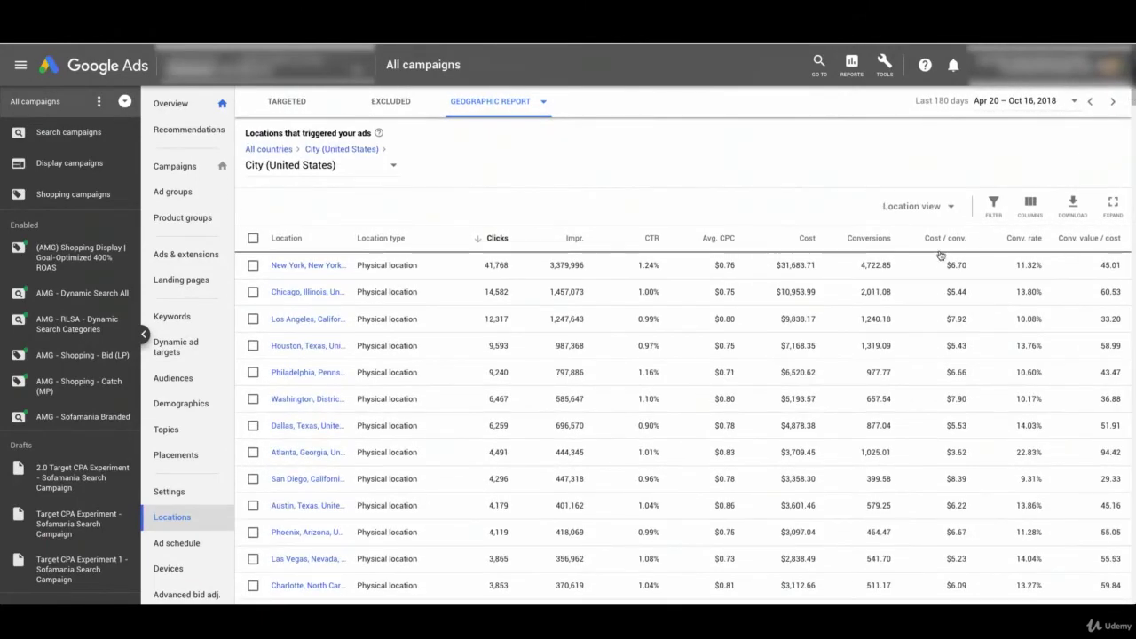